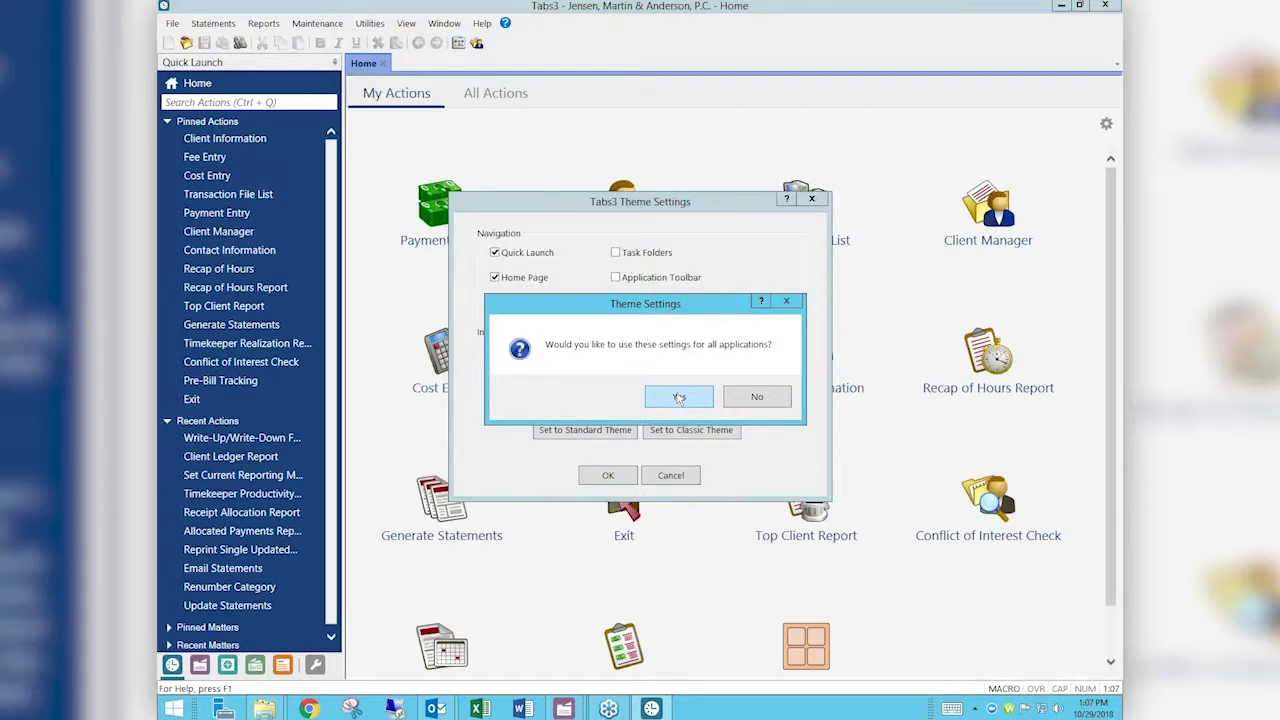
# Step: Decline using the theme settings for all applications, and open Reorder Fees by searching the actions for "reorder"
pyautogui.click(755, 397)
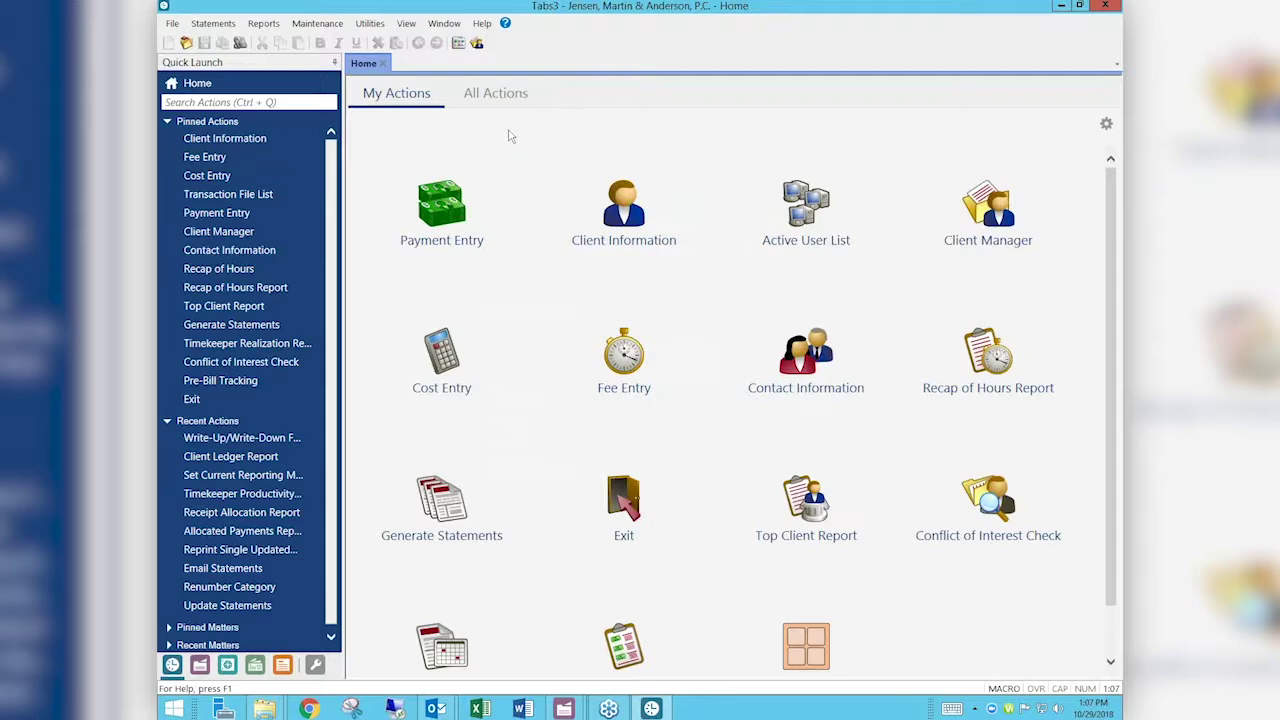
pyautogui.click(167, 102)
pyautogui.write('reorder')
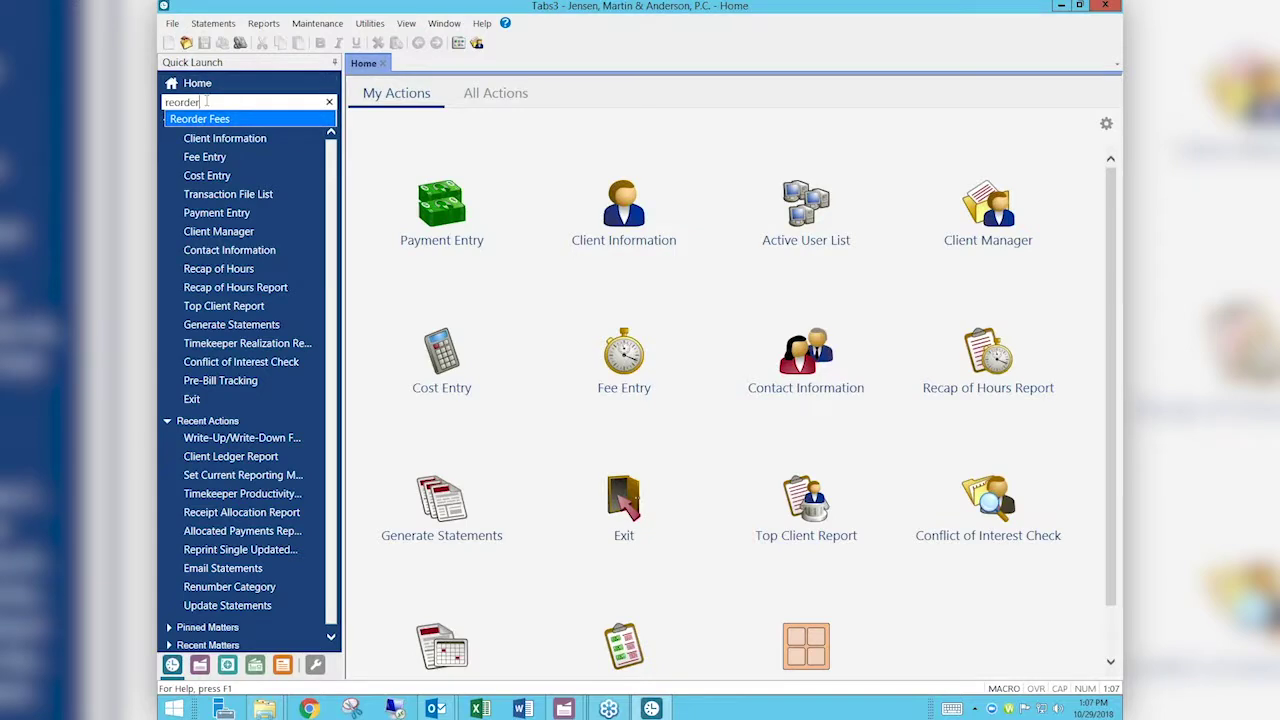
pyautogui.click(205, 120)
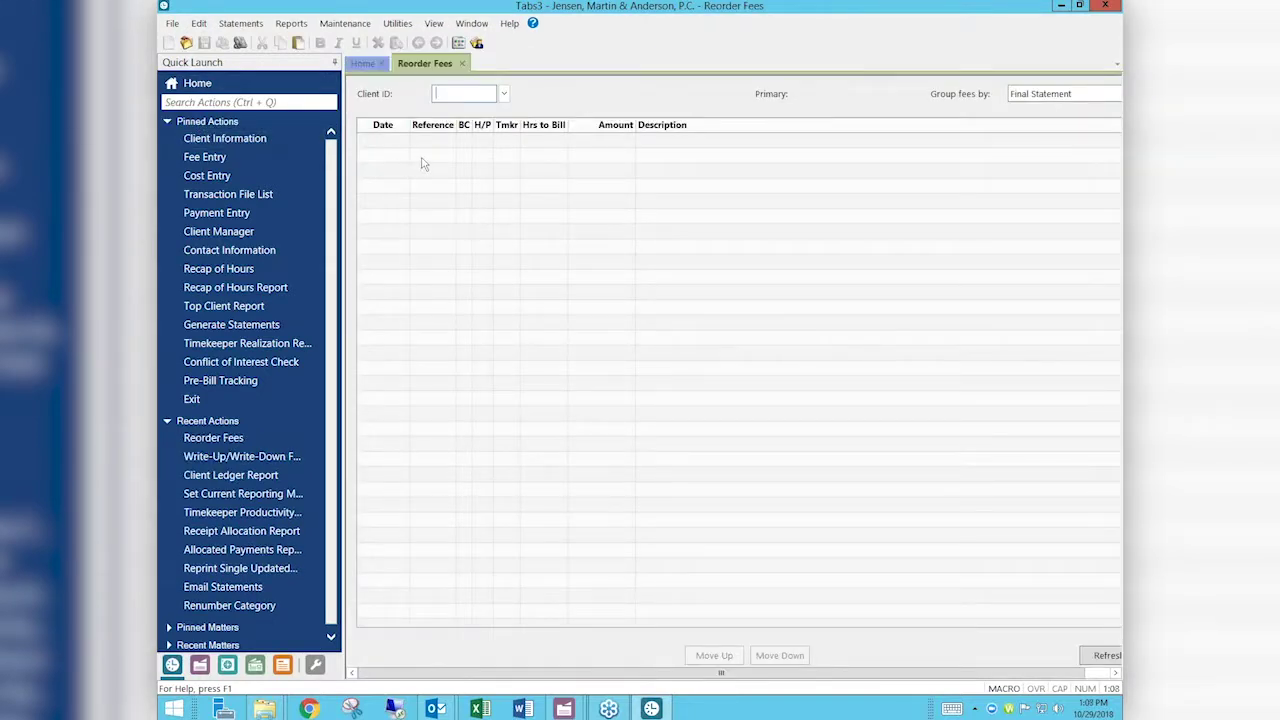
# Step: Load the first Divorce matter's fees into Reorder Fees by finding and choosing it in the client lookup
pyautogui.click(504, 93)
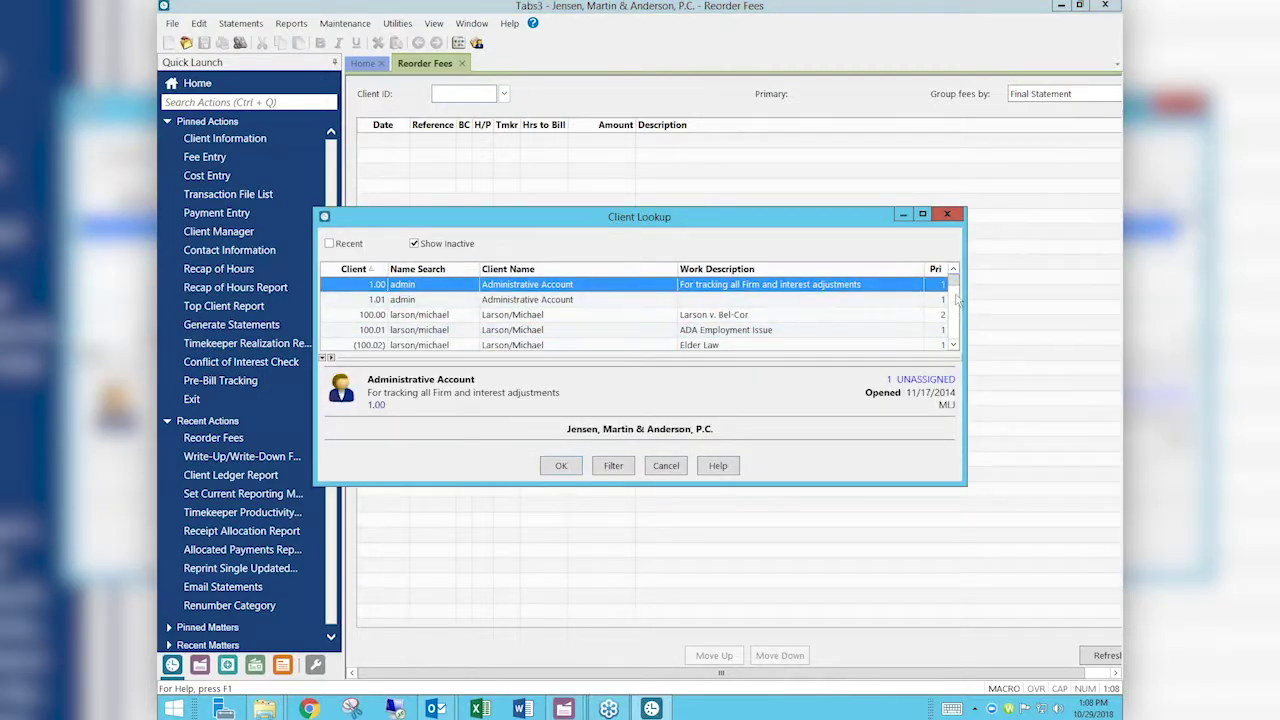
pyautogui.scroll(-15, 488, 305)
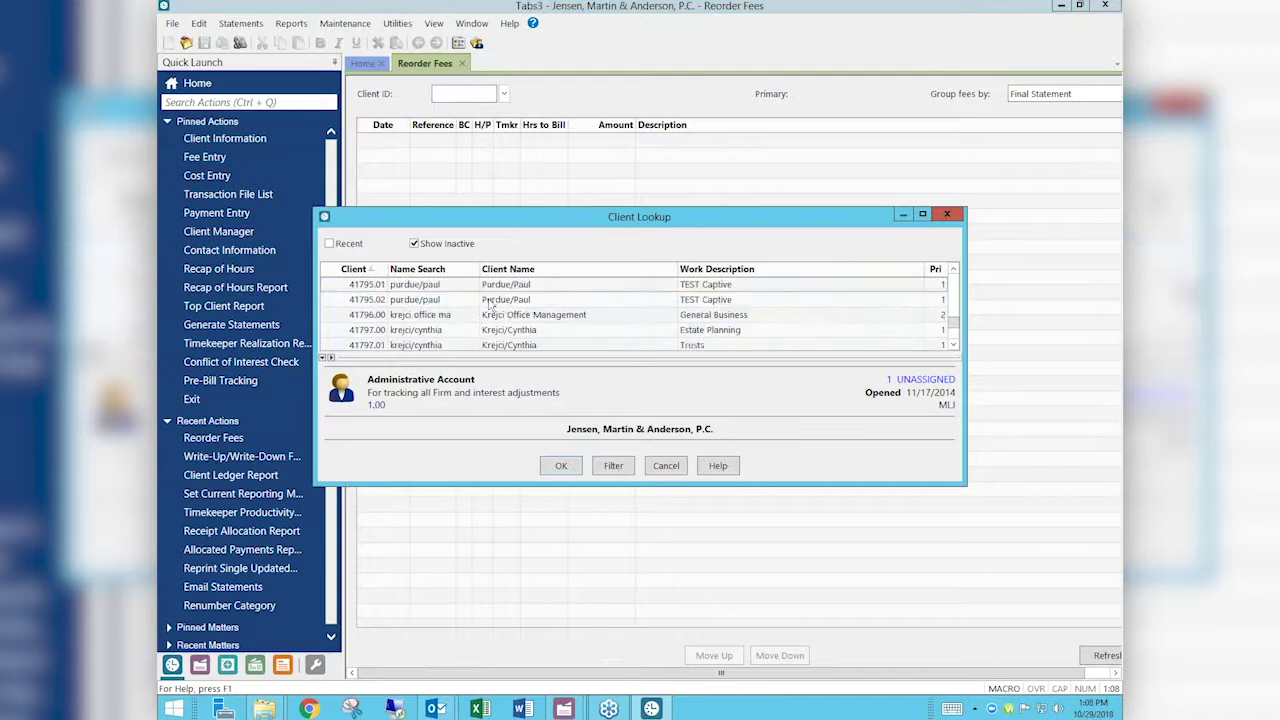
pyautogui.scroll(1, 490, 306)
pyautogui.scroll(10, 490, 306)
pyautogui.scroll(-1, 490, 306)
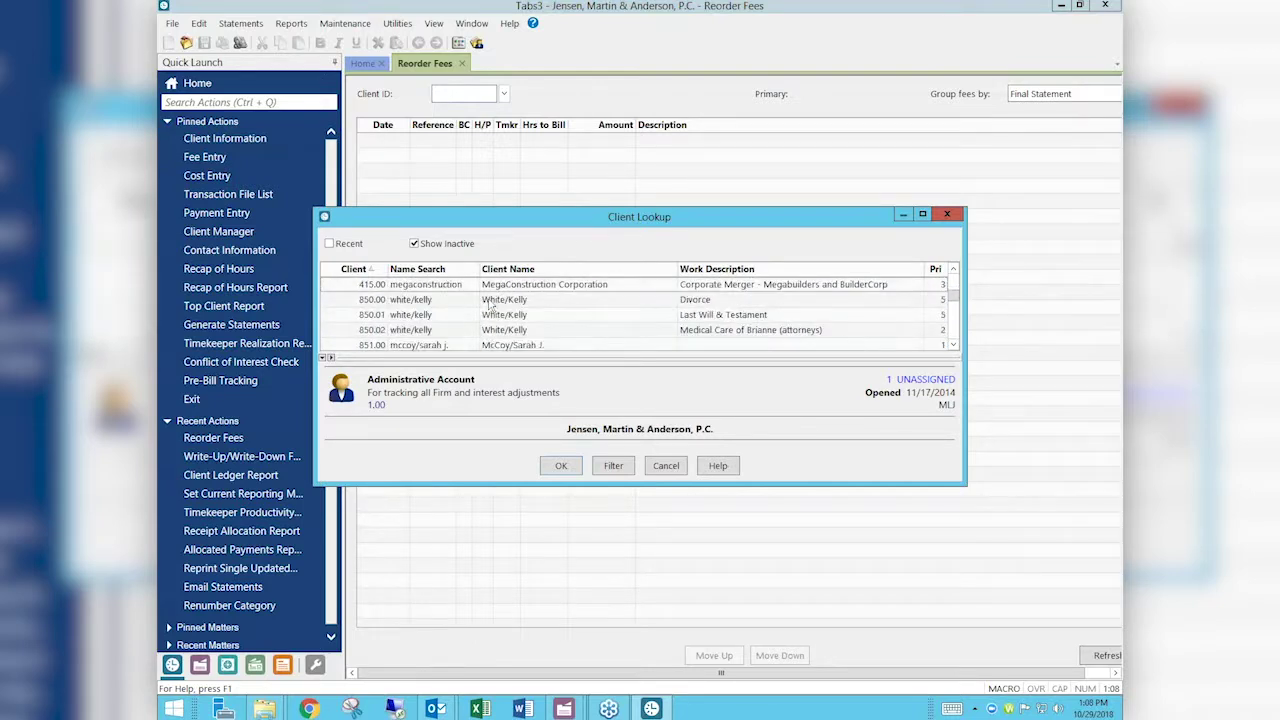
pyautogui.doubleClick(402, 300)
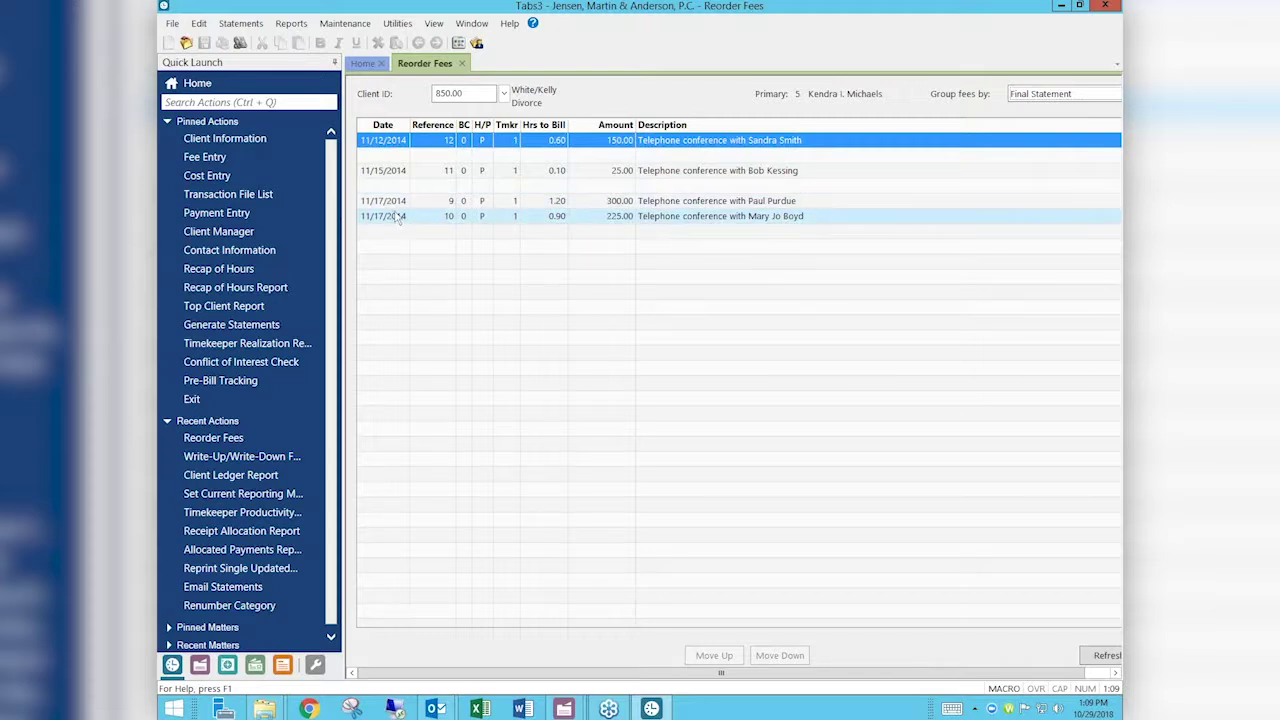
# Step: Move the 225.00 fee dated 11/17/2014 above the 300.00 fee of the same date, and back down to its original place
pyautogui.click(390, 218)
pyautogui.click(390, 202)
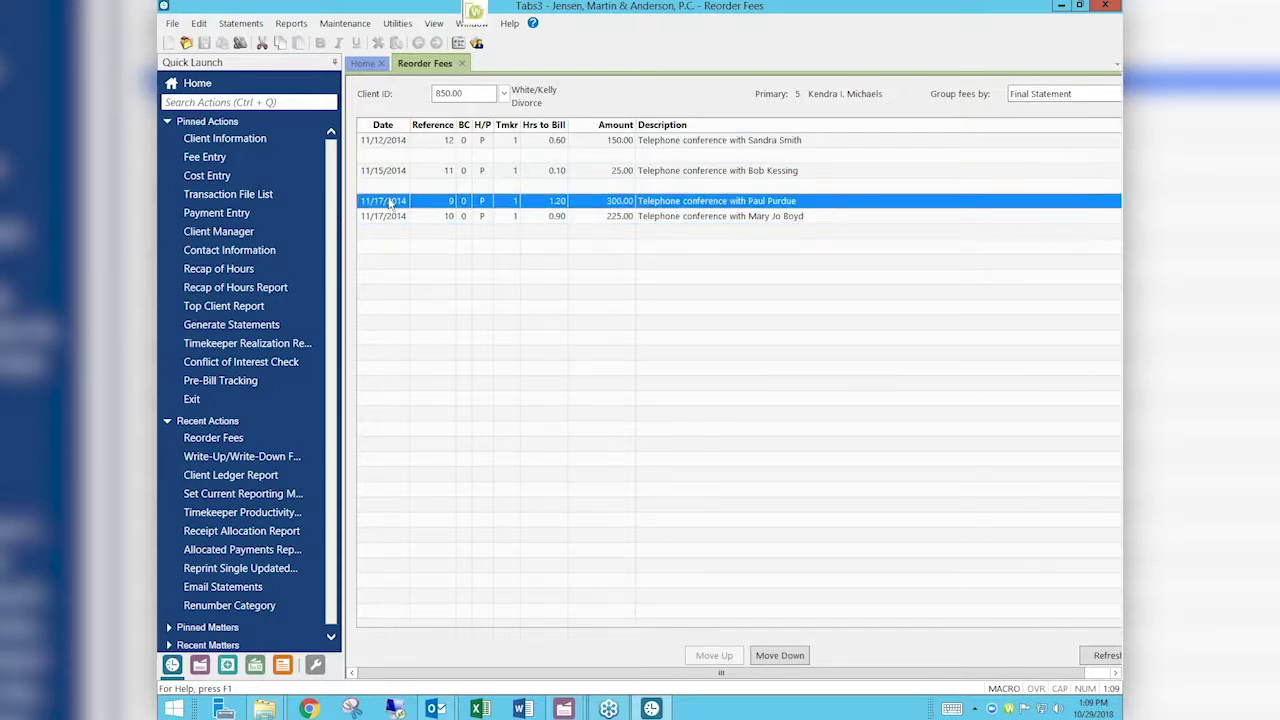
pyautogui.click(370, 219)
pyautogui.click(372, 202)
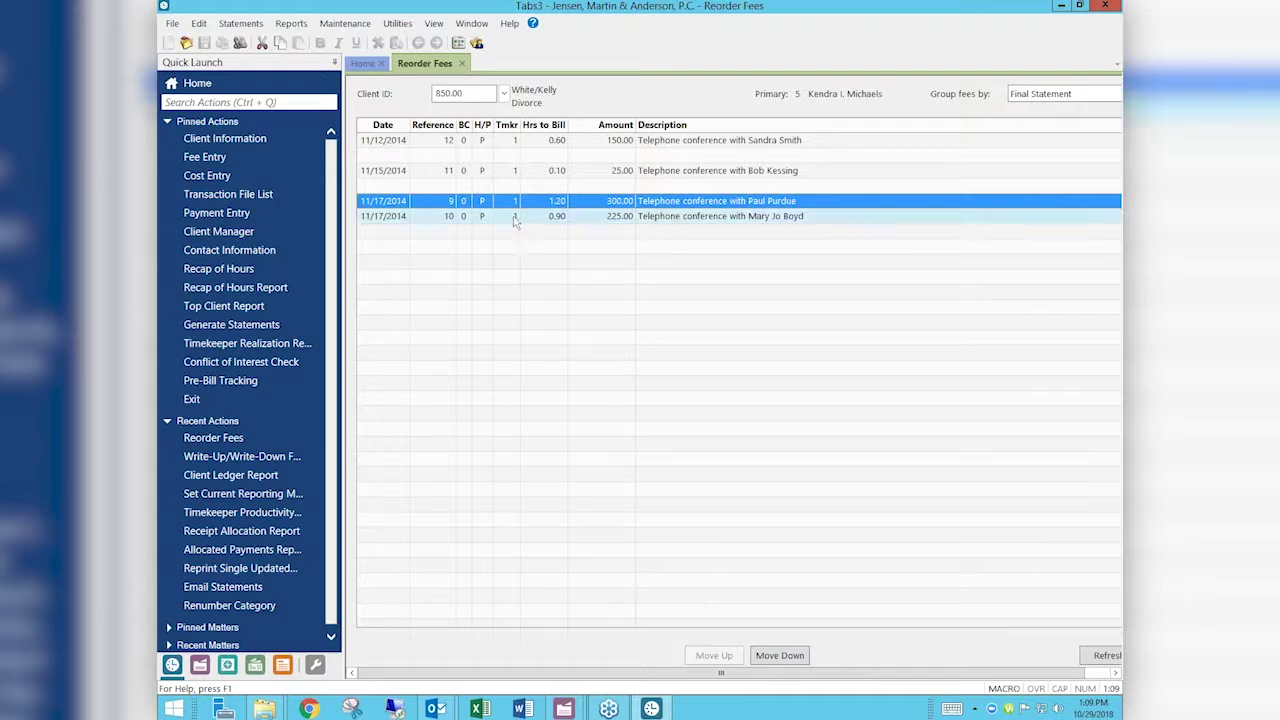
pyautogui.click(515, 218)
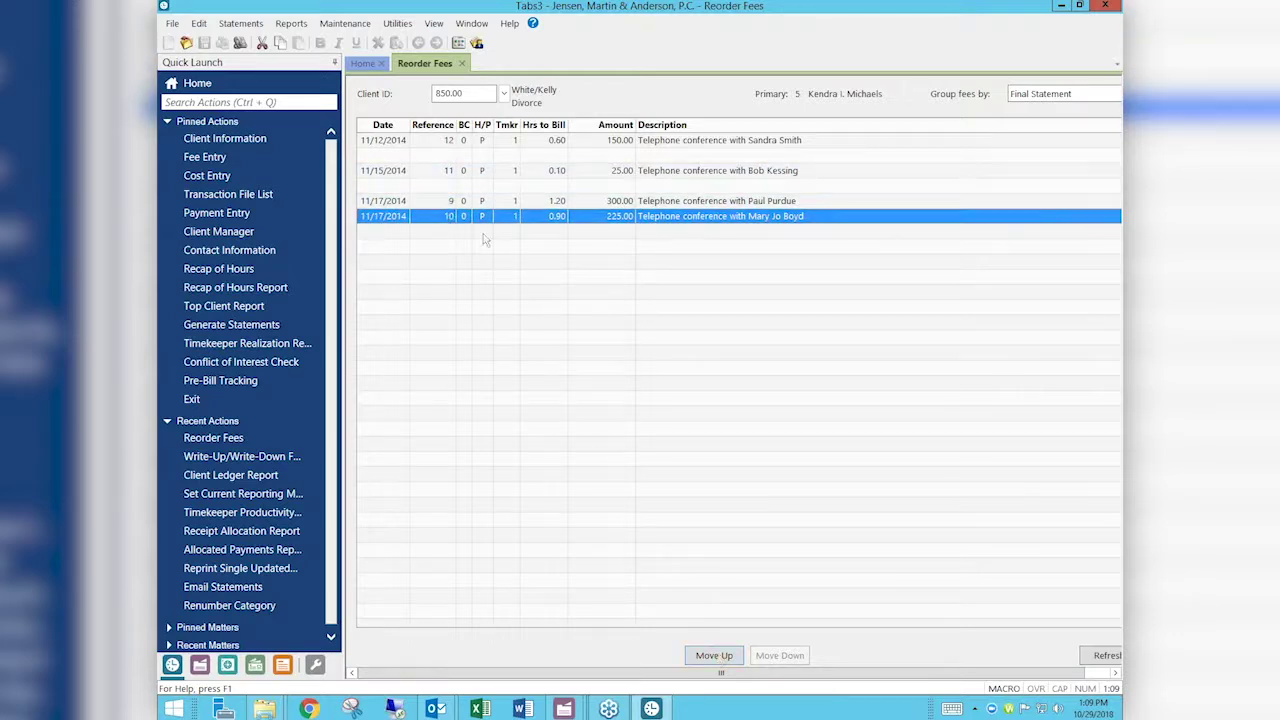
pyautogui.click(700, 655)
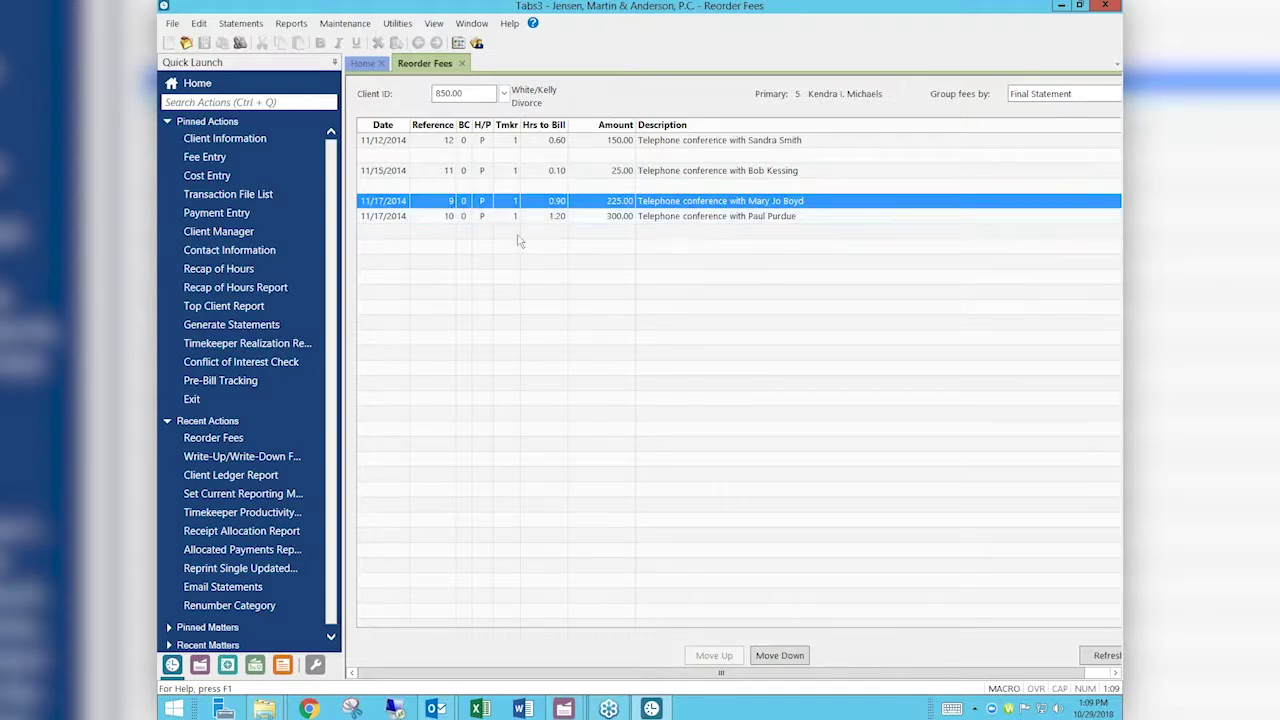
pyautogui.click(799, 656)
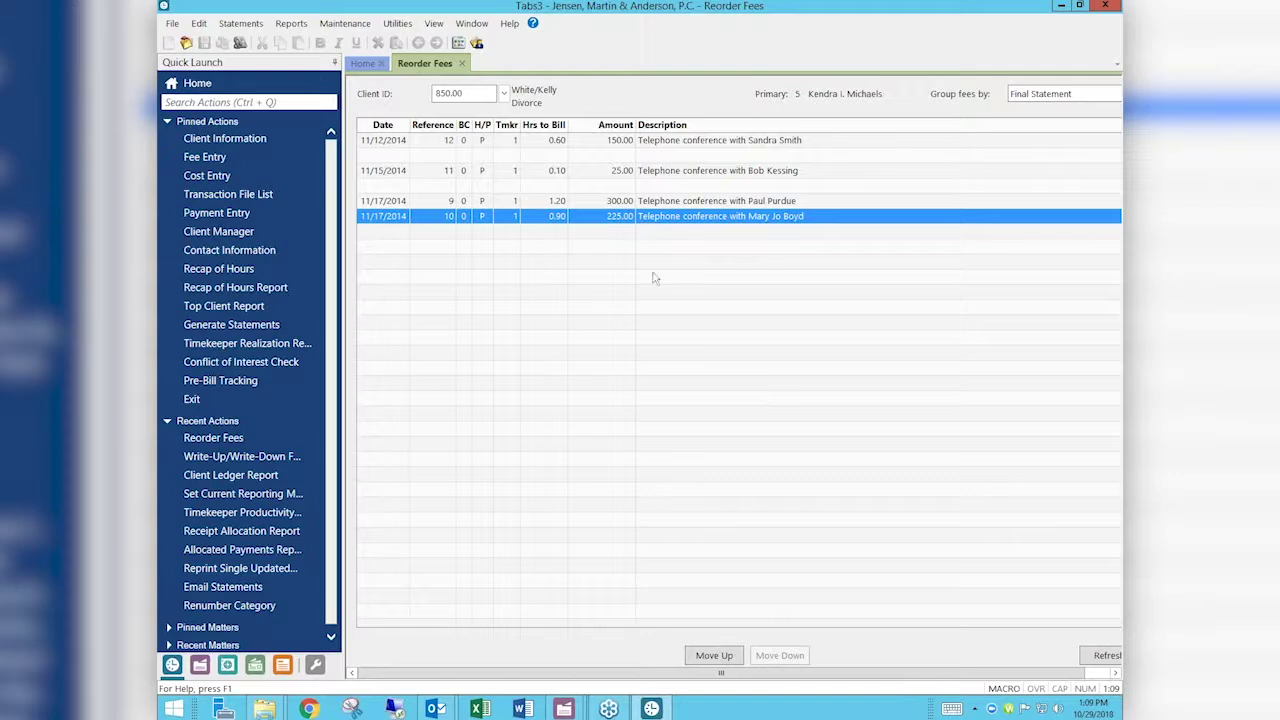
# Step: View the 300.00 fee dated 11/17/2014 in Rapid Fee, and close it and Reorder Fees without running the verification list
pyautogui.click(674, 203)
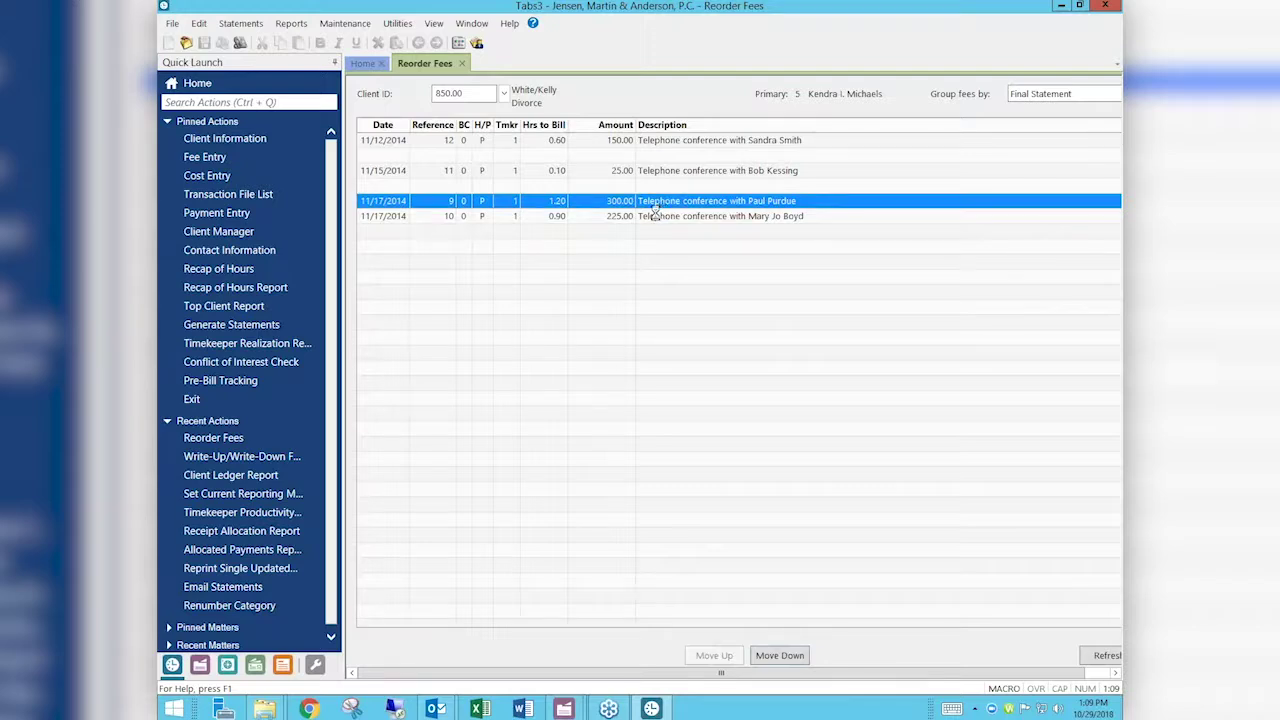
pyautogui.doubleClick(653, 208)
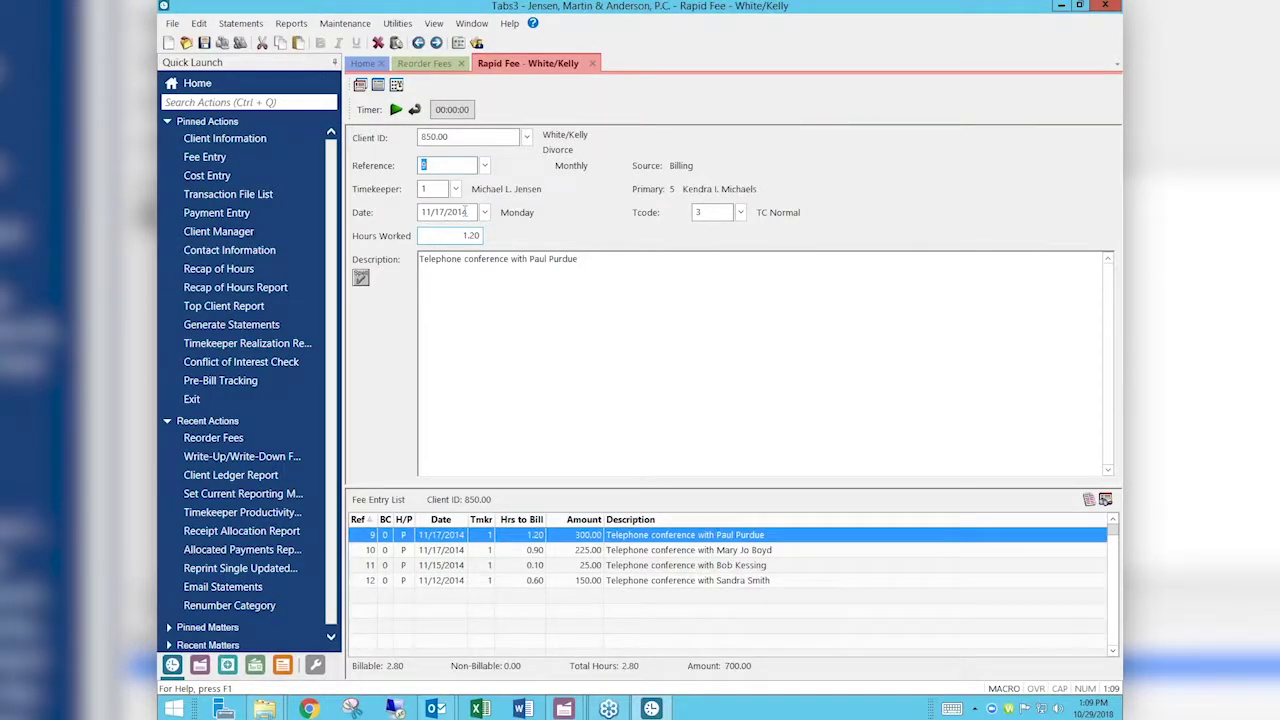
pyautogui.click(438, 212)
pyautogui.click(592, 64)
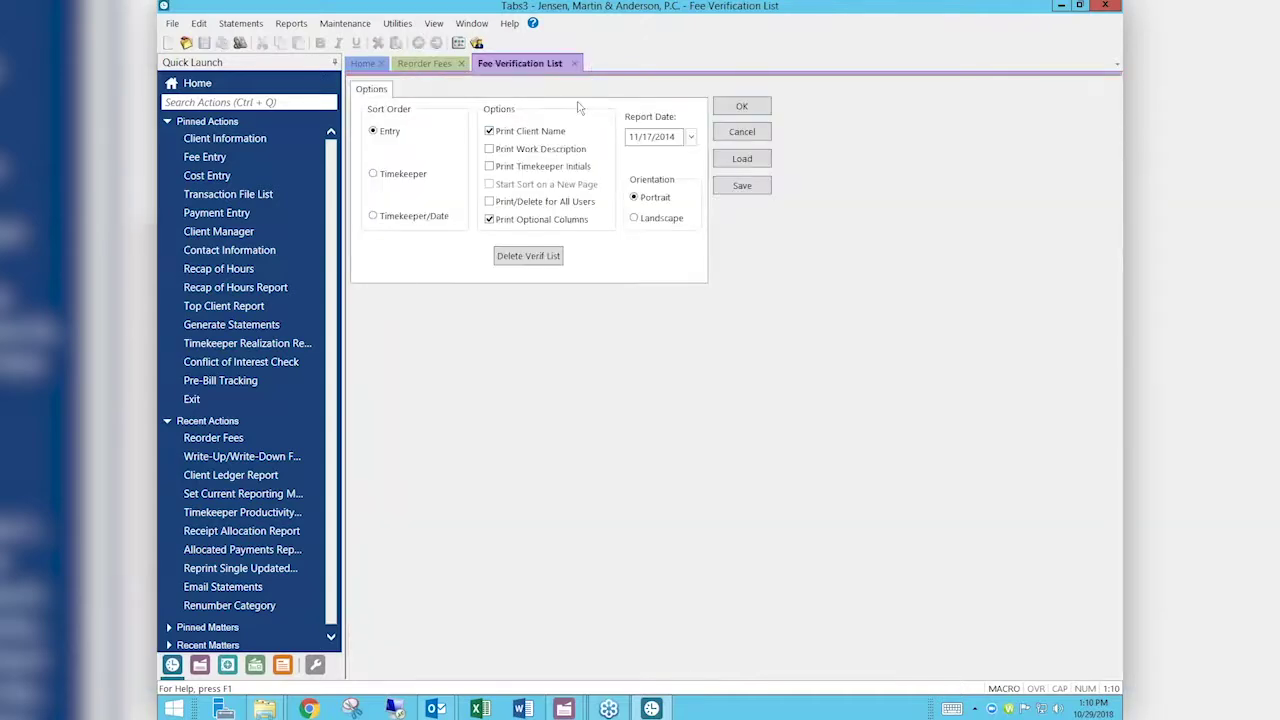
pyautogui.click(738, 130)
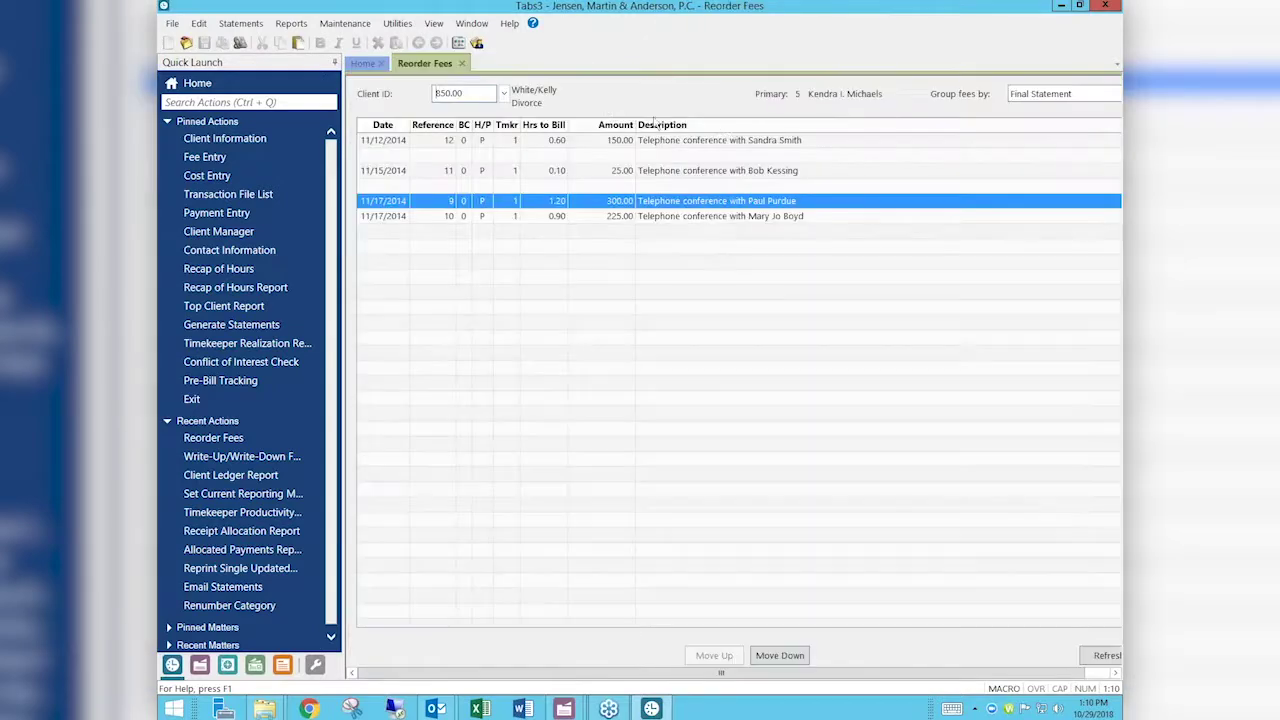
pyautogui.click(462, 63)
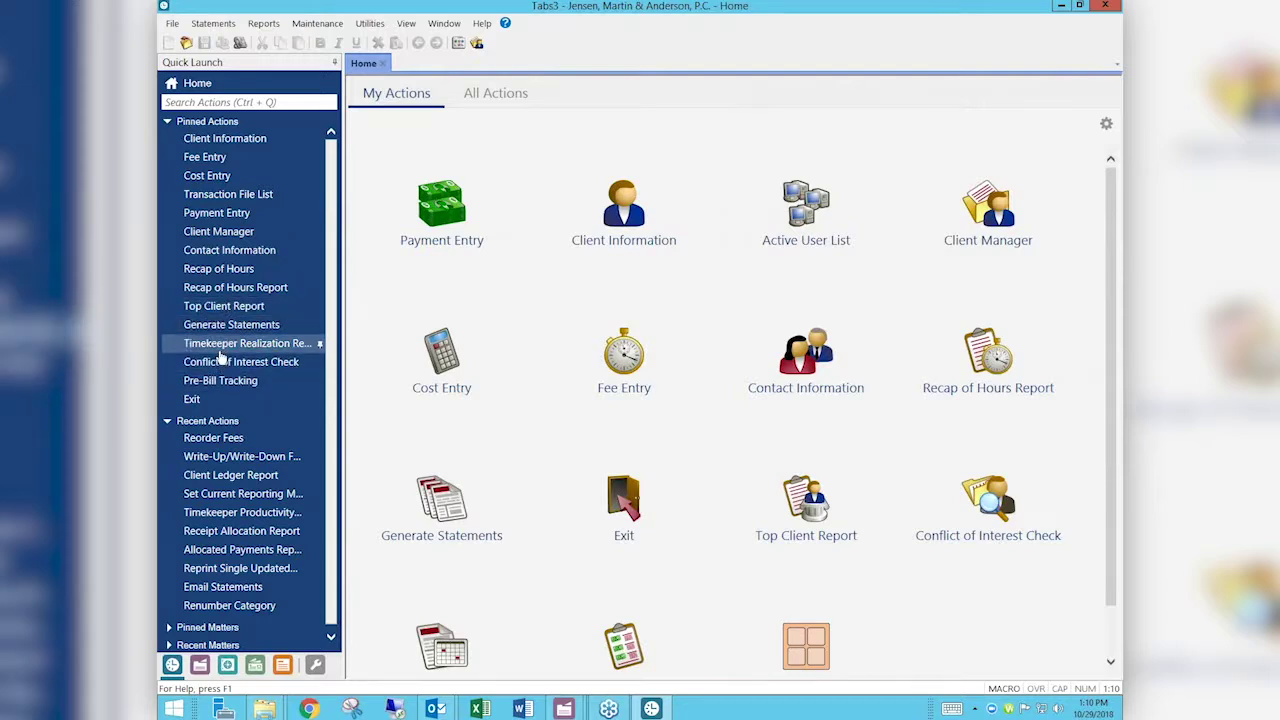
# Step: Open Pre-Bill Tracking and check the fees of the lower Estate Planning matter in Reorder Fees
pyautogui.click(220, 380)
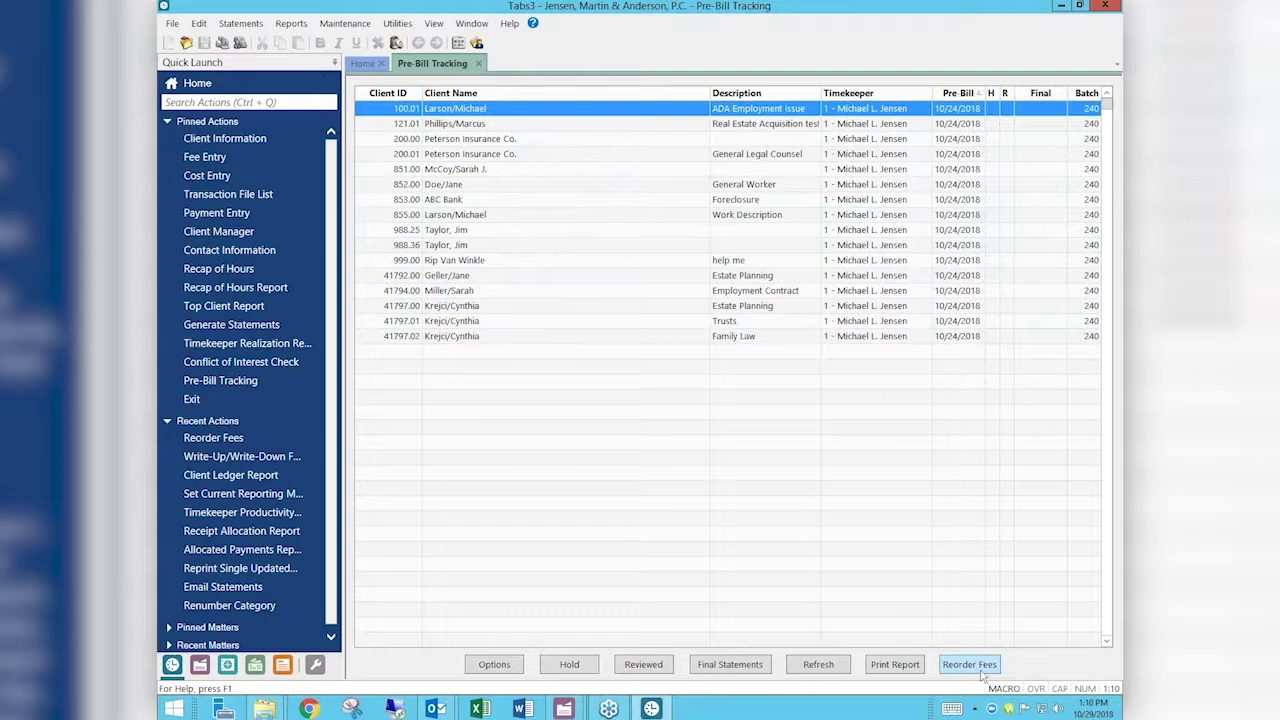
pyautogui.click(443, 309)
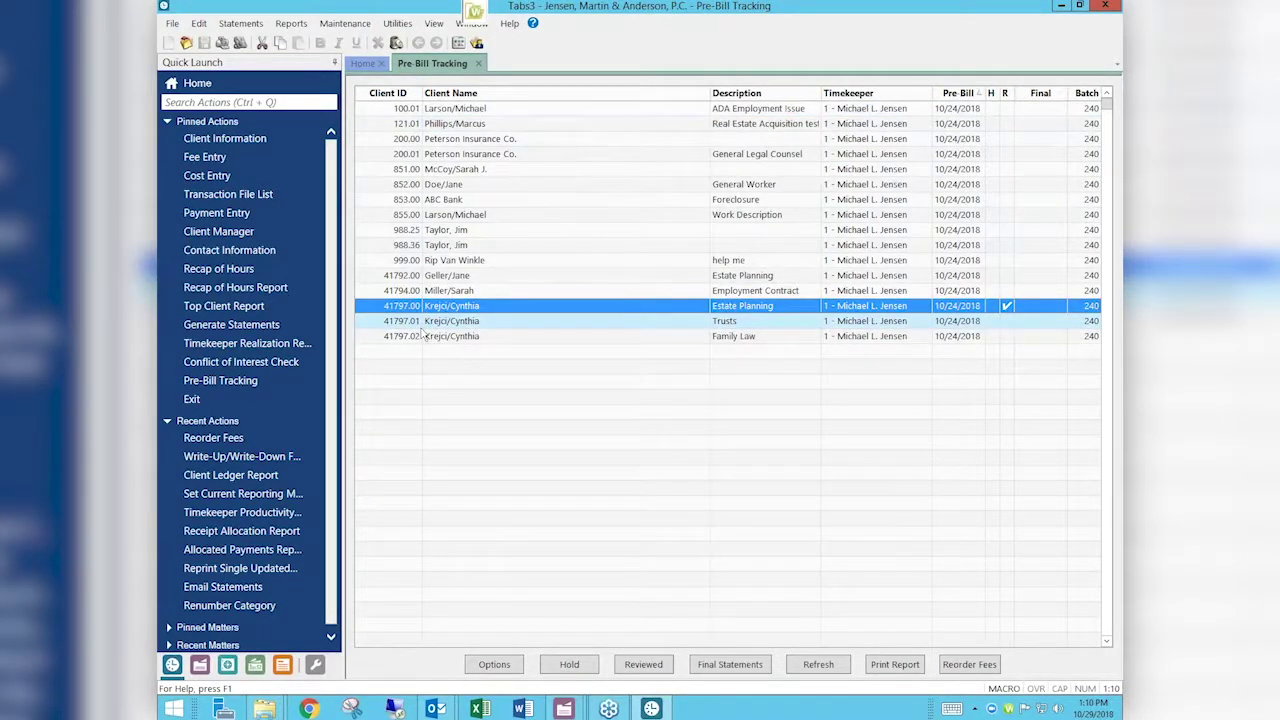
pyautogui.click(970, 666)
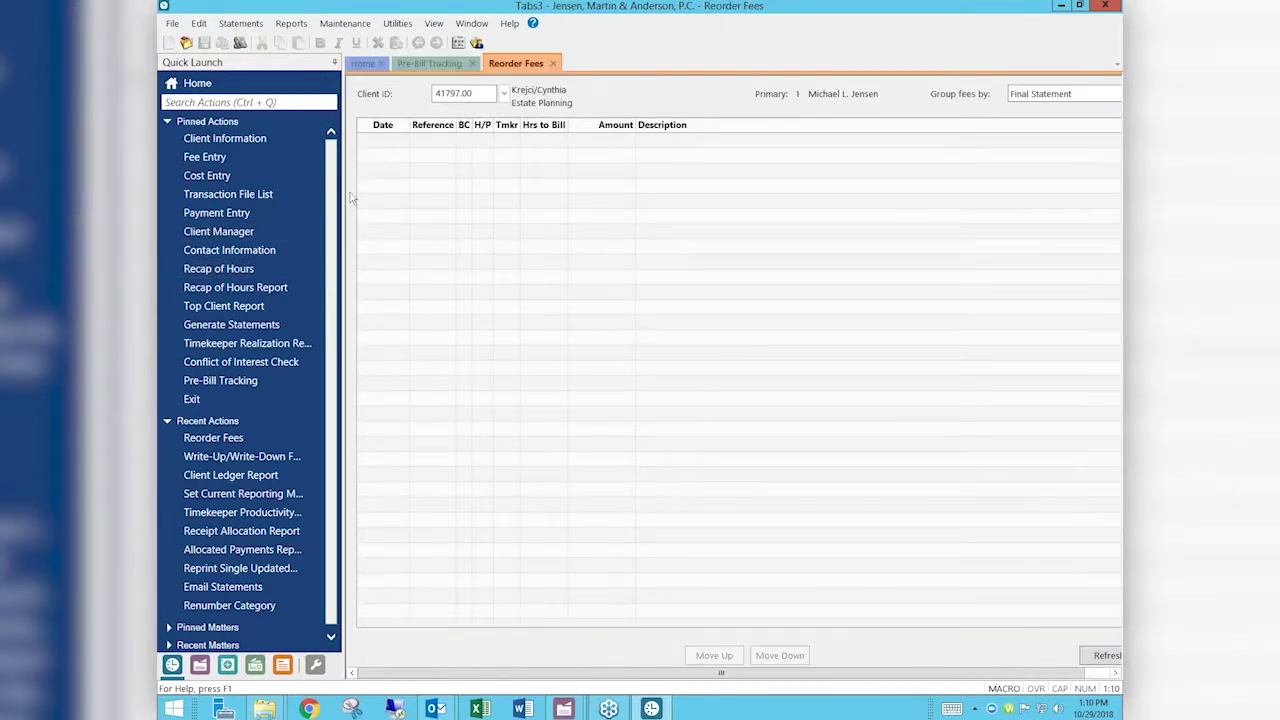
pyautogui.click(552, 64)
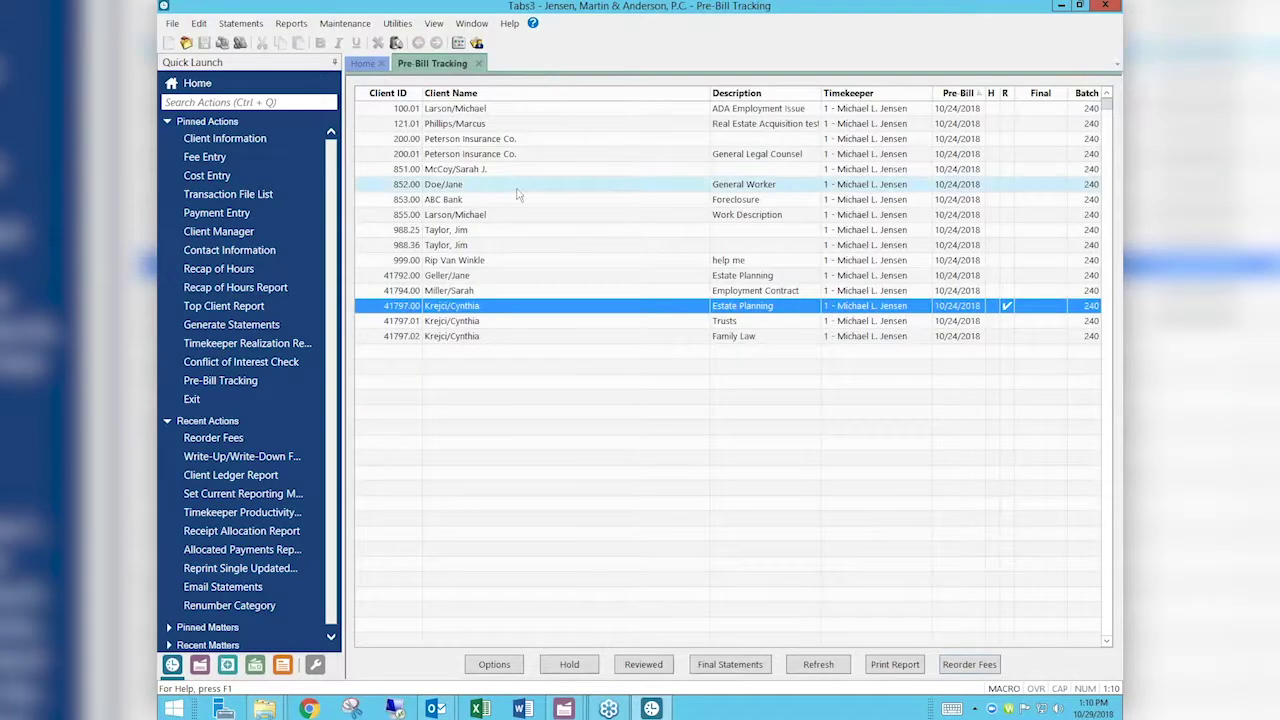
# Step: Check the fees of the Trusts matter in Reorder Fees and return to Pre-Bill Tracking
pyautogui.click(472, 322)
pyautogui.click(969, 666)
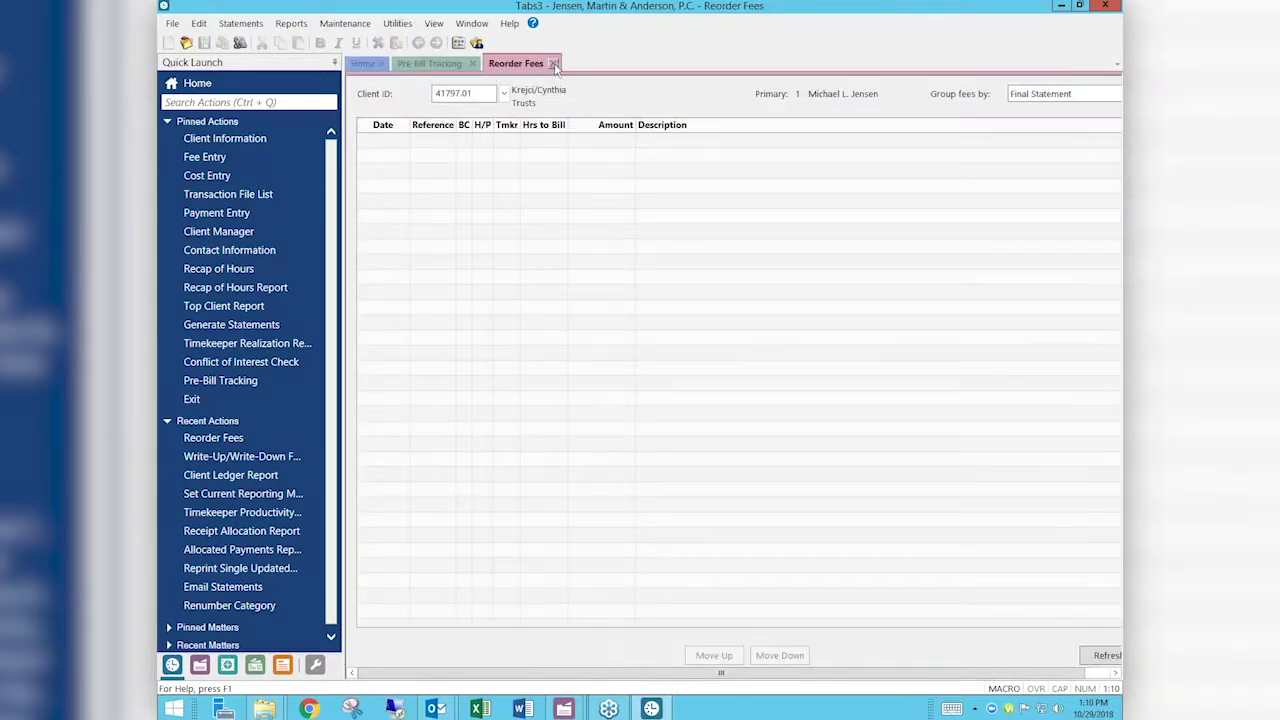
pyautogui.click(552, 63)
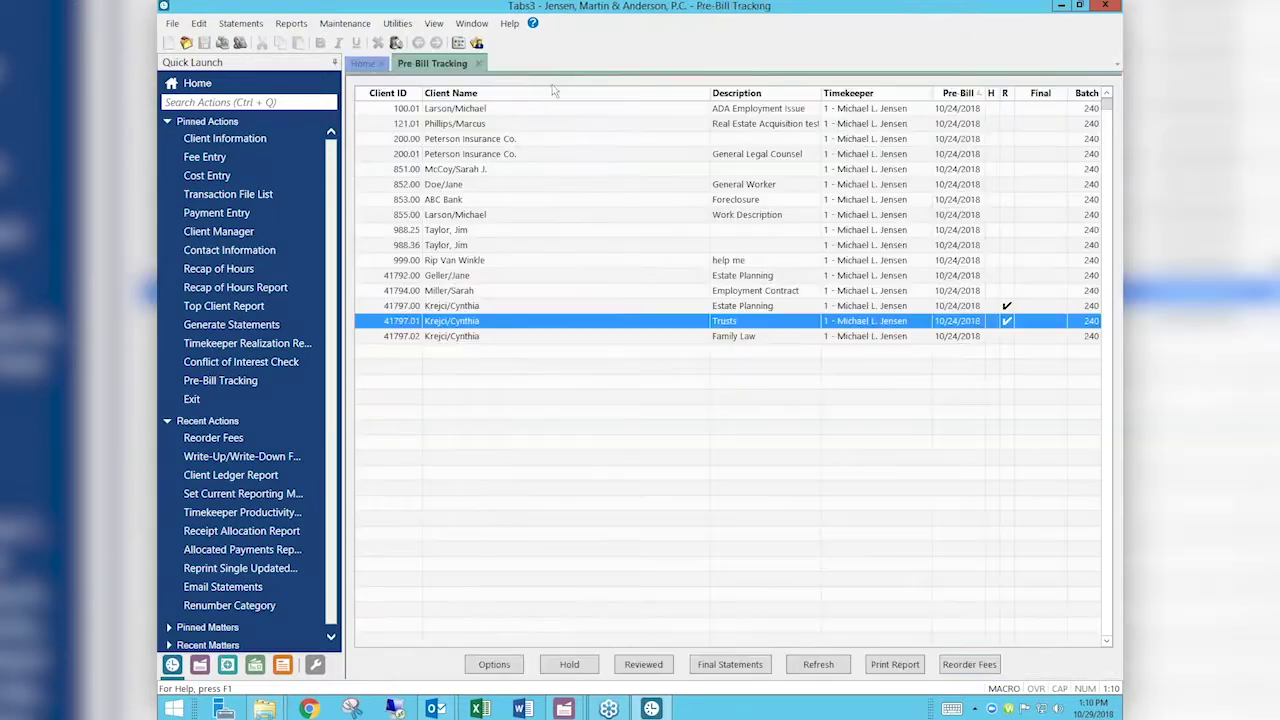
# Step: Open Reorder Fees for the ADA Employment Issue matter and open its fee with reference 19 in Rapid Fee
pyautogui.click(466, 111)
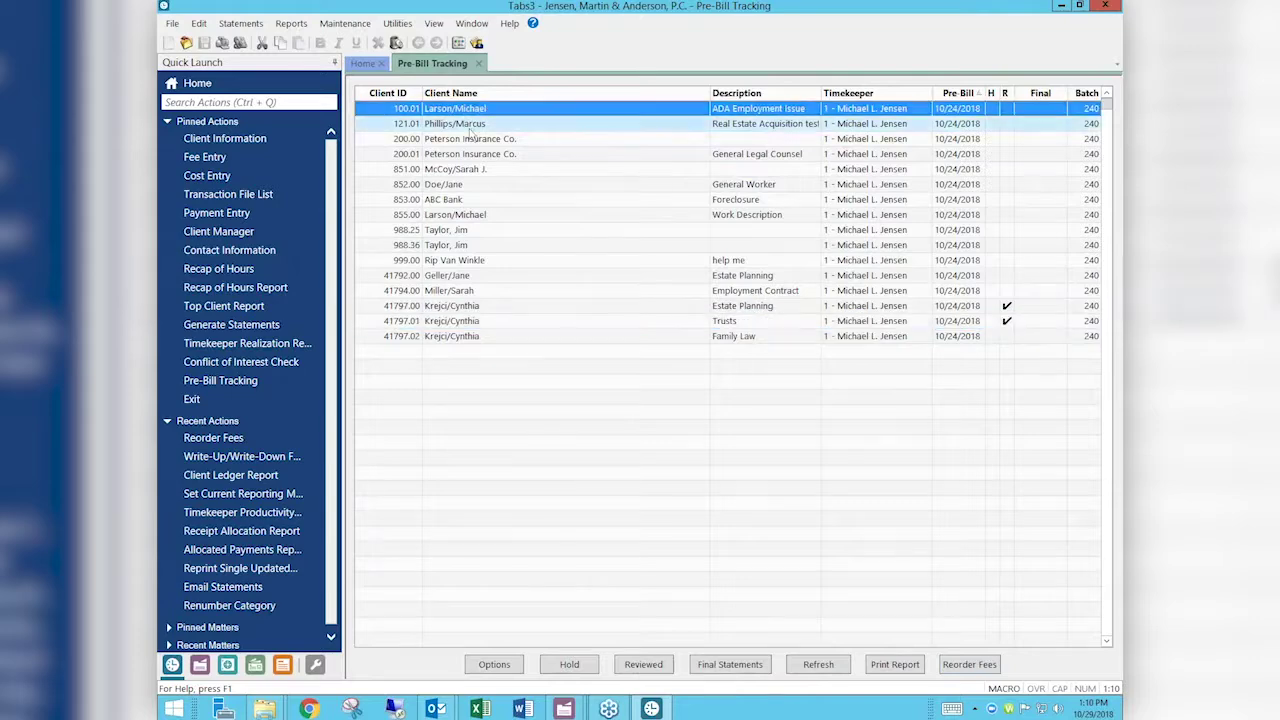
pyautogui.click(958, 662)
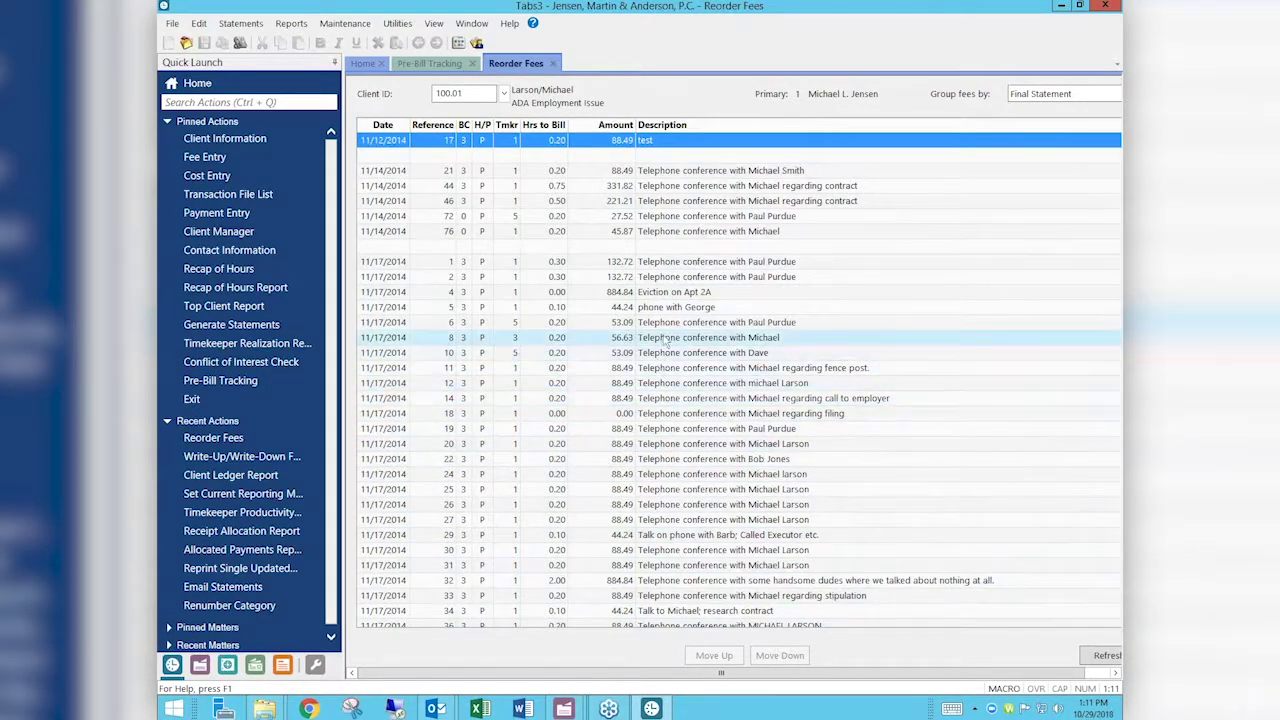
pyautogui.click(662, 428)
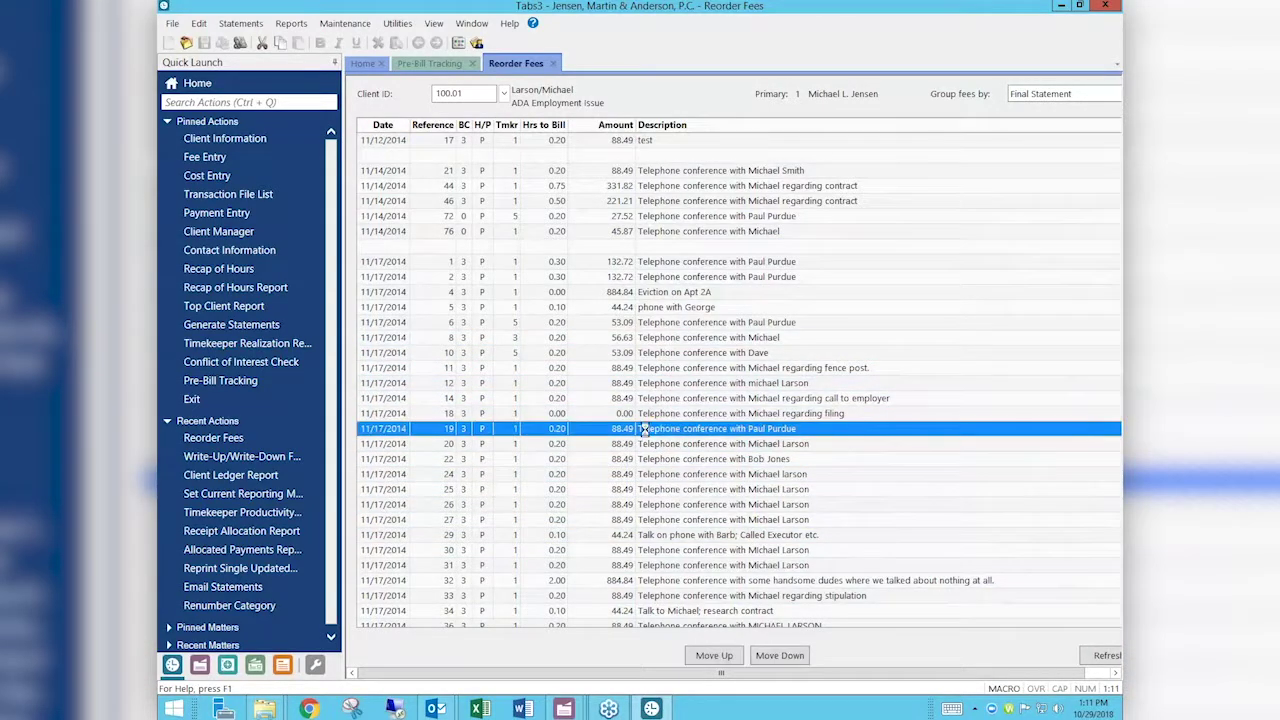
pyautogui.doubleClick(490, 428)
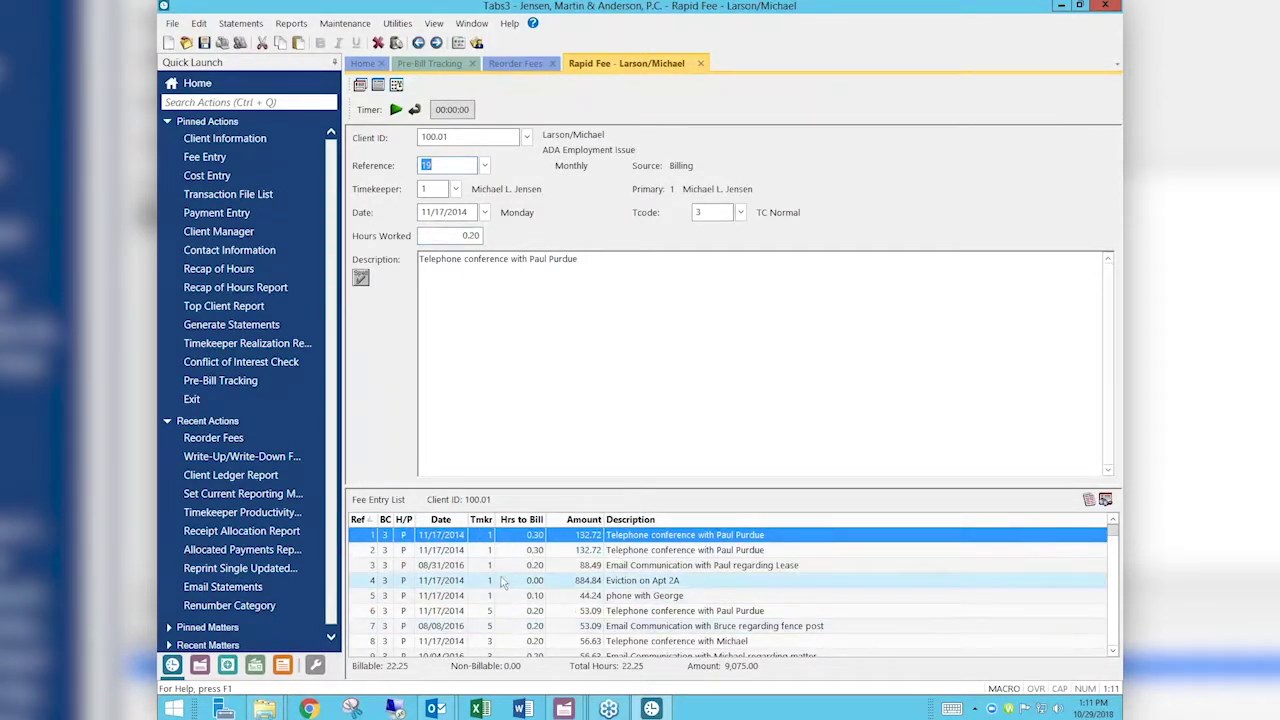
# Step: View fee reference 5's hours and description in Rapid Fee, and return to Pre-Bill Tracking without running the verification list
pyautogui.click(452, 233)
pyautogui.click(533, 258)
pyautogui.press('pageup')
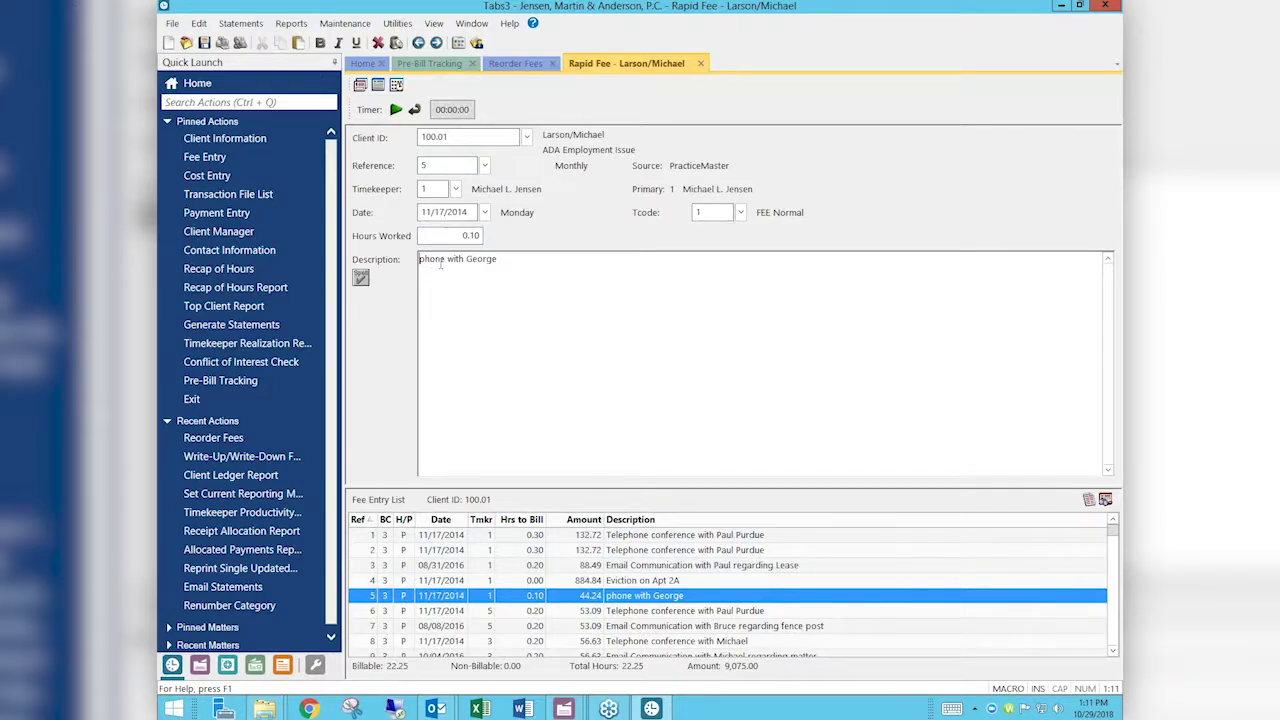
pyautogui.click(701, 63)
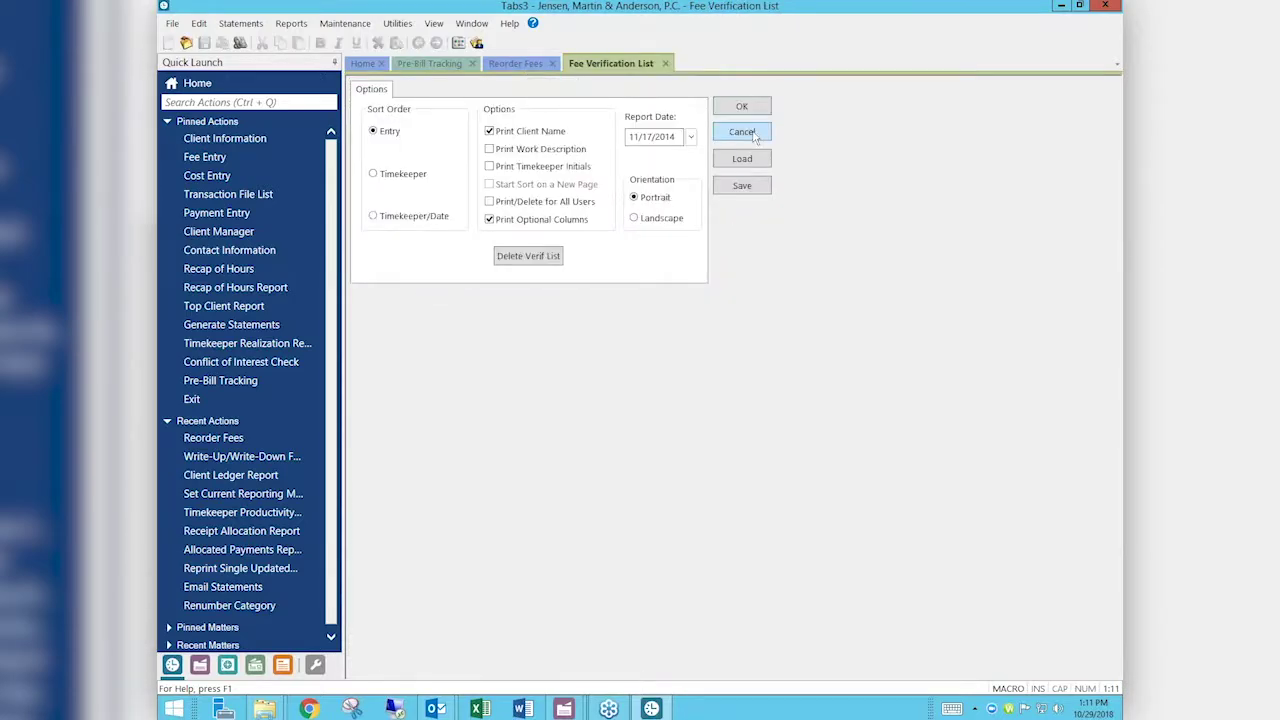
pyautogui.click(755, 133)
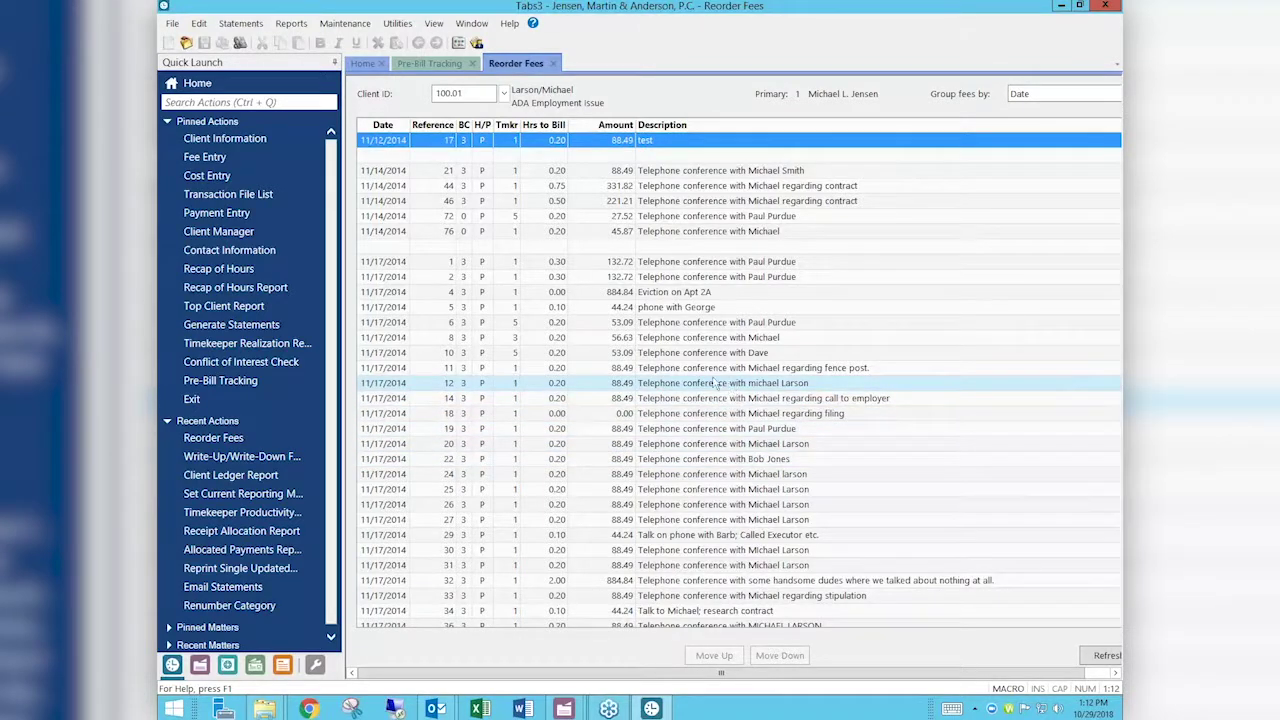
pyautogui.click(554, 64)
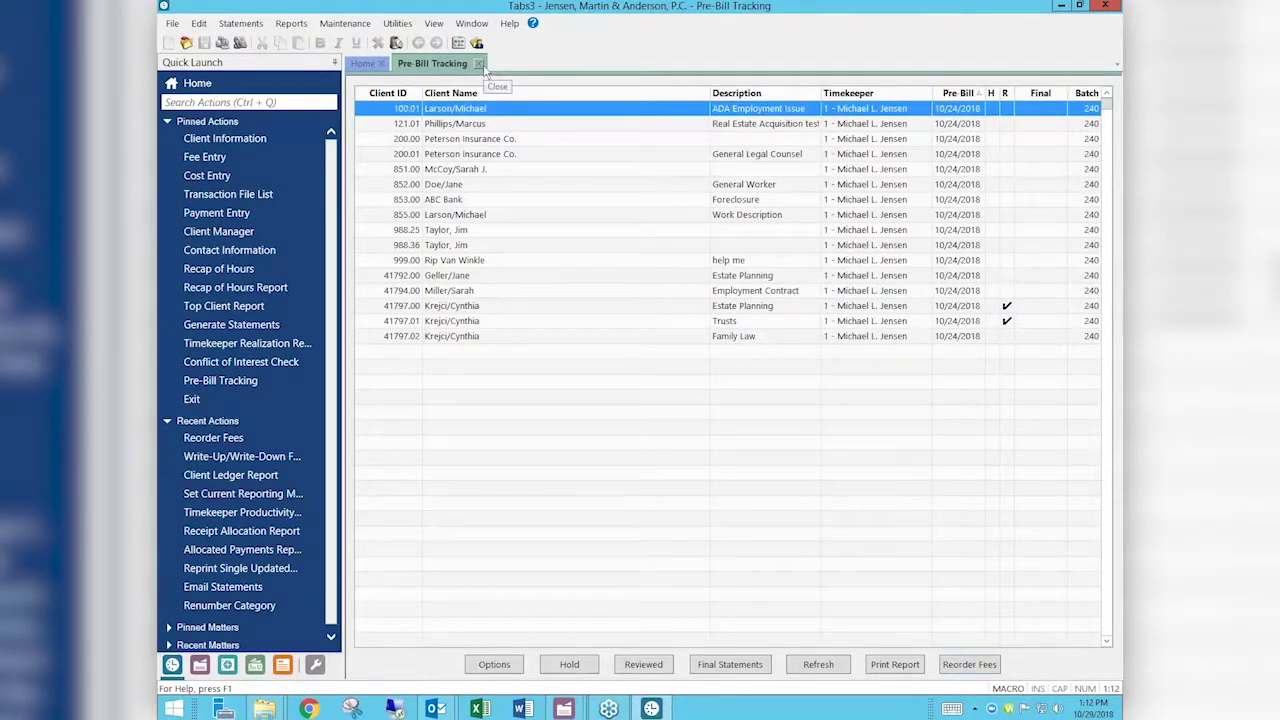
# Step: Clear the reviewed marks on the Trusts matter and the Estate Planning matter above it, and close Pre-Bill Tracking
pyautogui.click(1012, 307)
pyautogui.click(1009, 323)
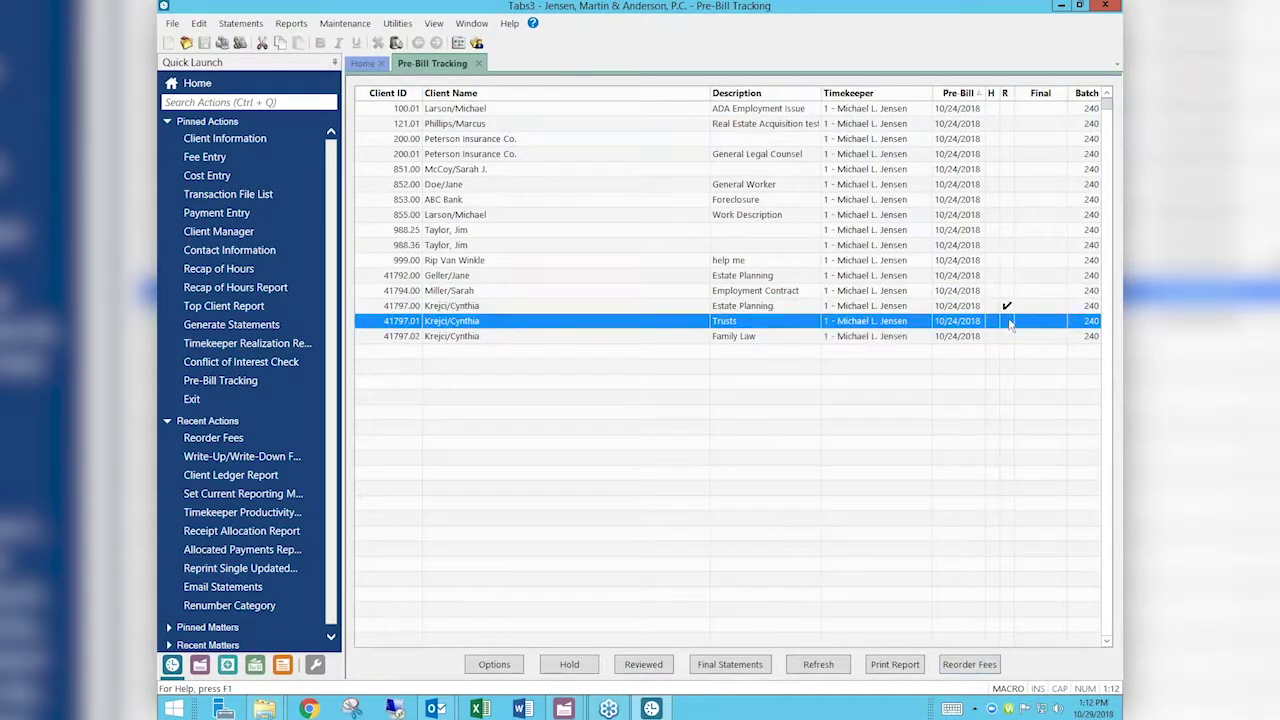
pyautogui.click(1011, 307)
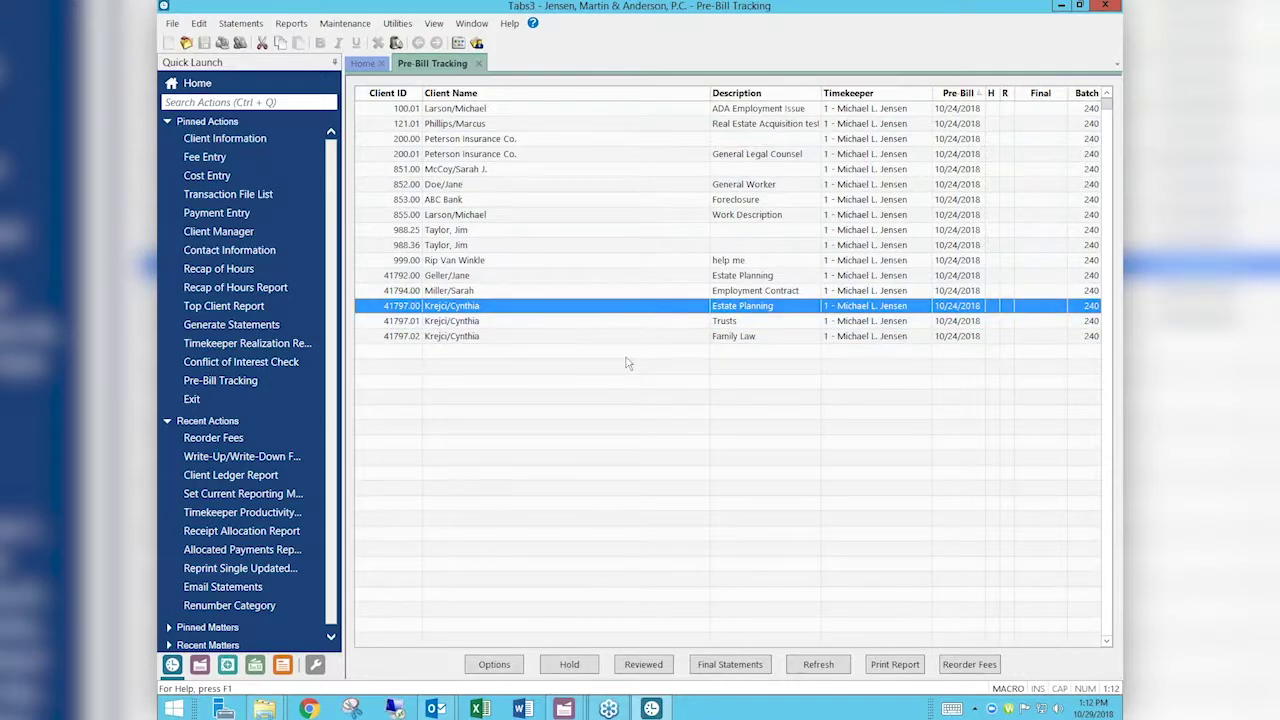
pyautogui.click(479, 63)
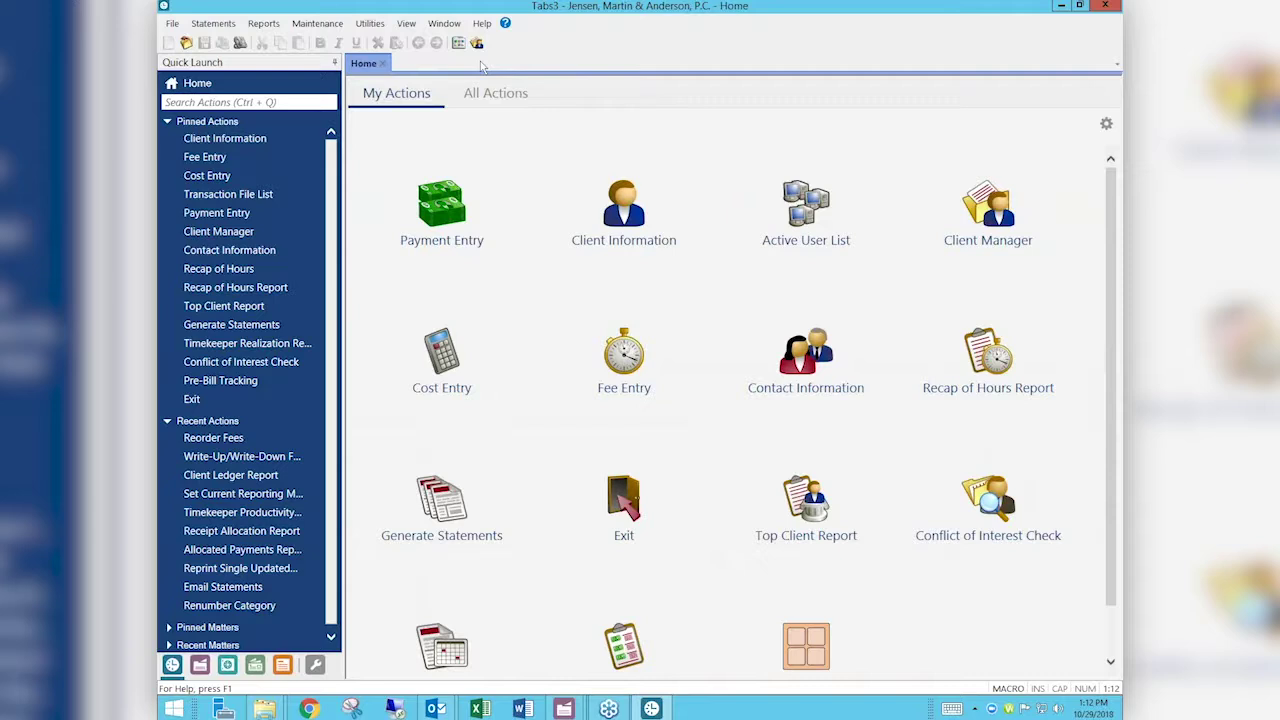
# Step: Search the actions for "write", and open Write-Up/Write-Down for the Last Will & Testament matter from Client Manager, skipping the backup
pyautogui.click(249, 102)
pyautogui.write('write')
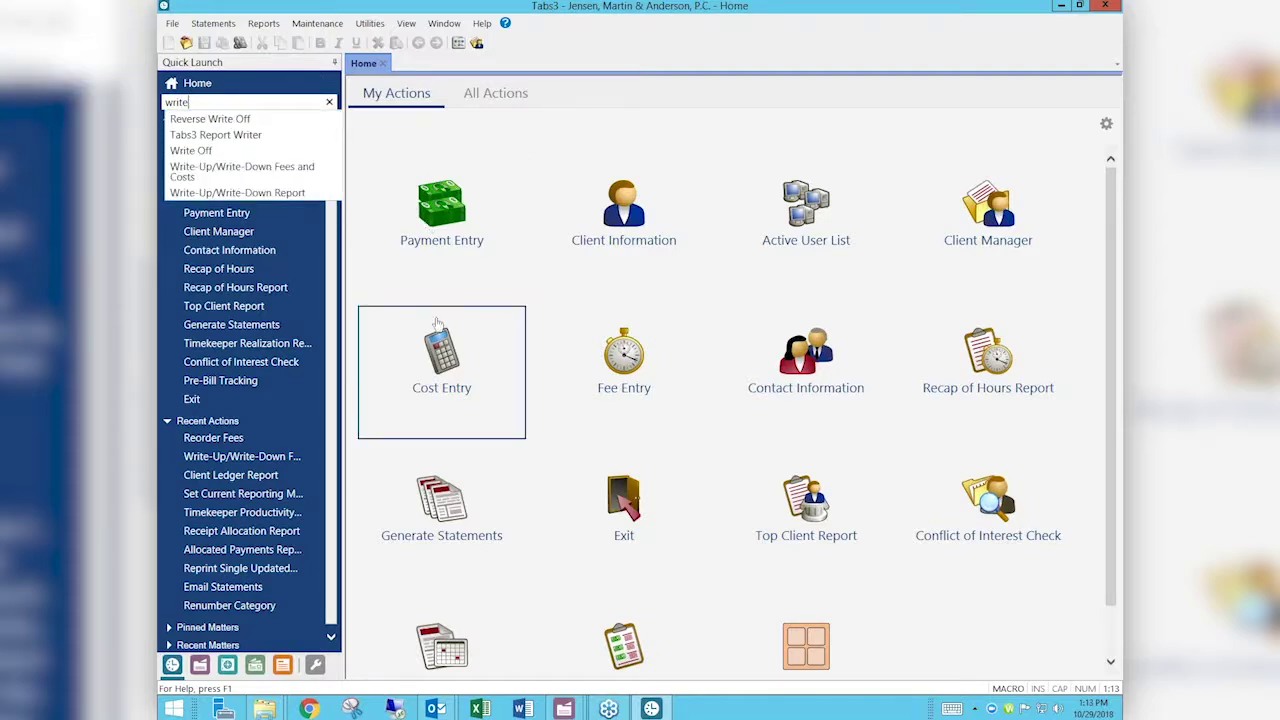
pyautogui.click(234, 242)
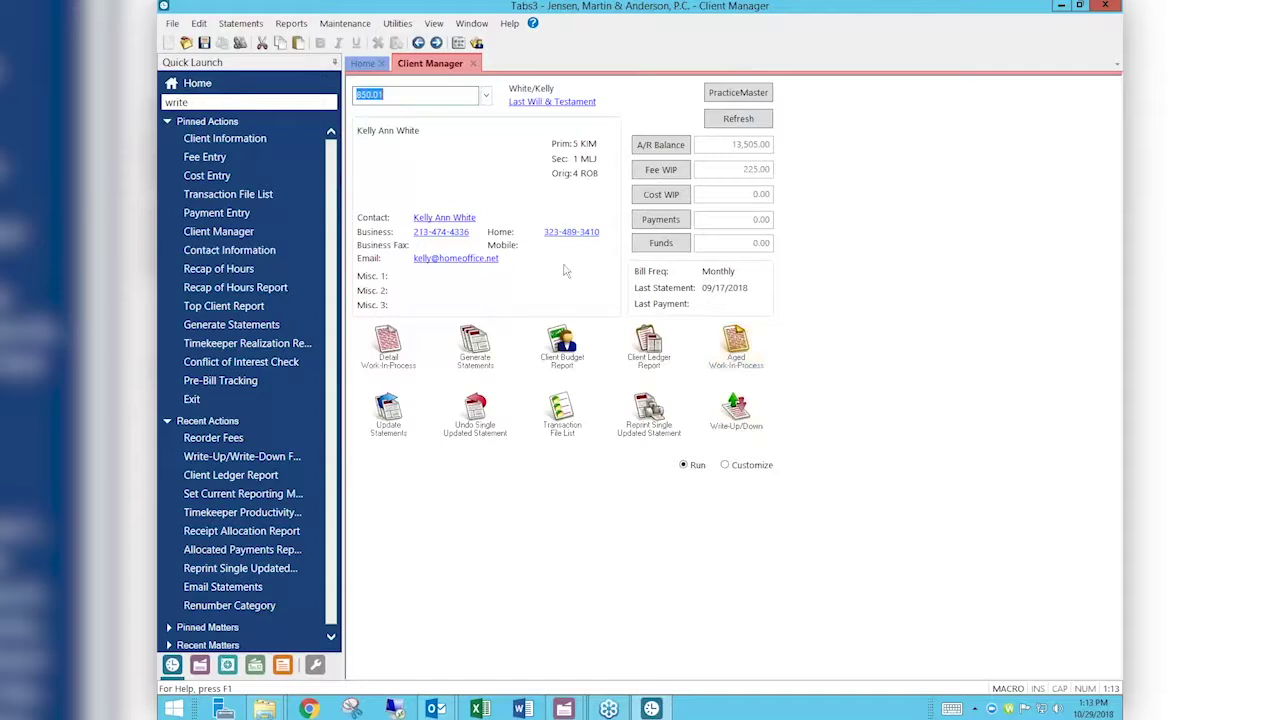
pyautogui.click(744, 418)
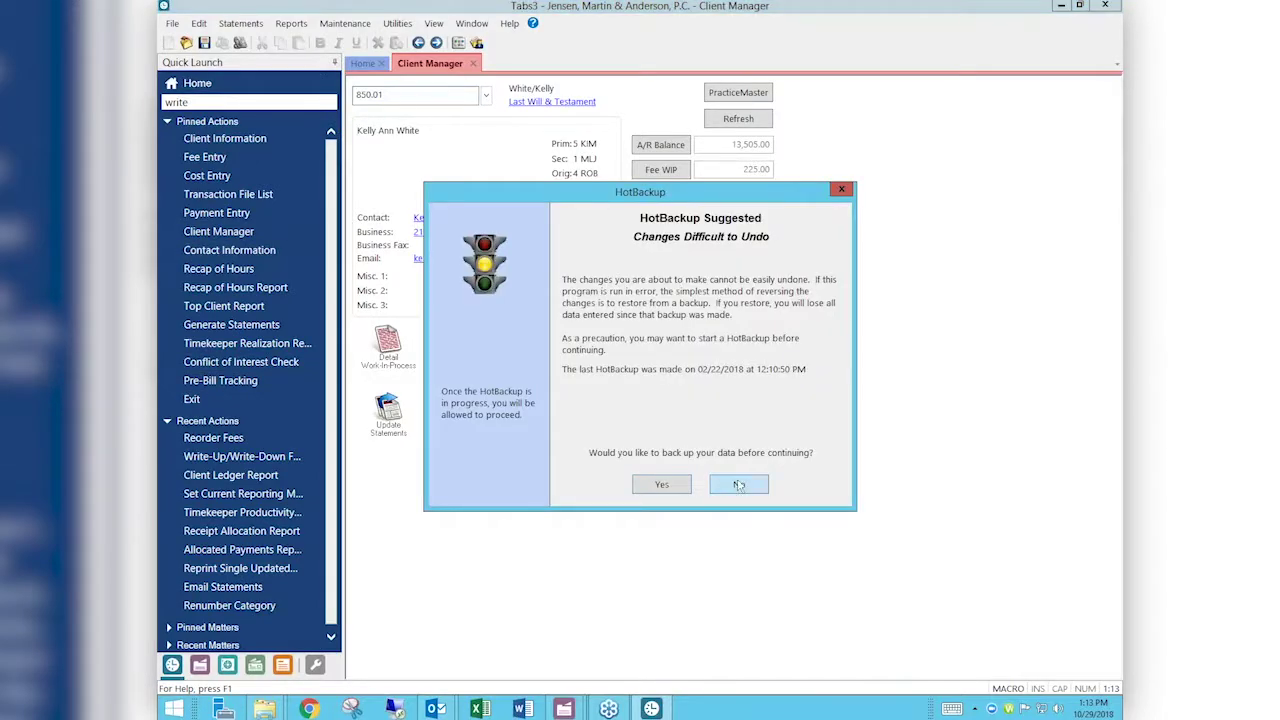
pyautogui.click(739, 485)
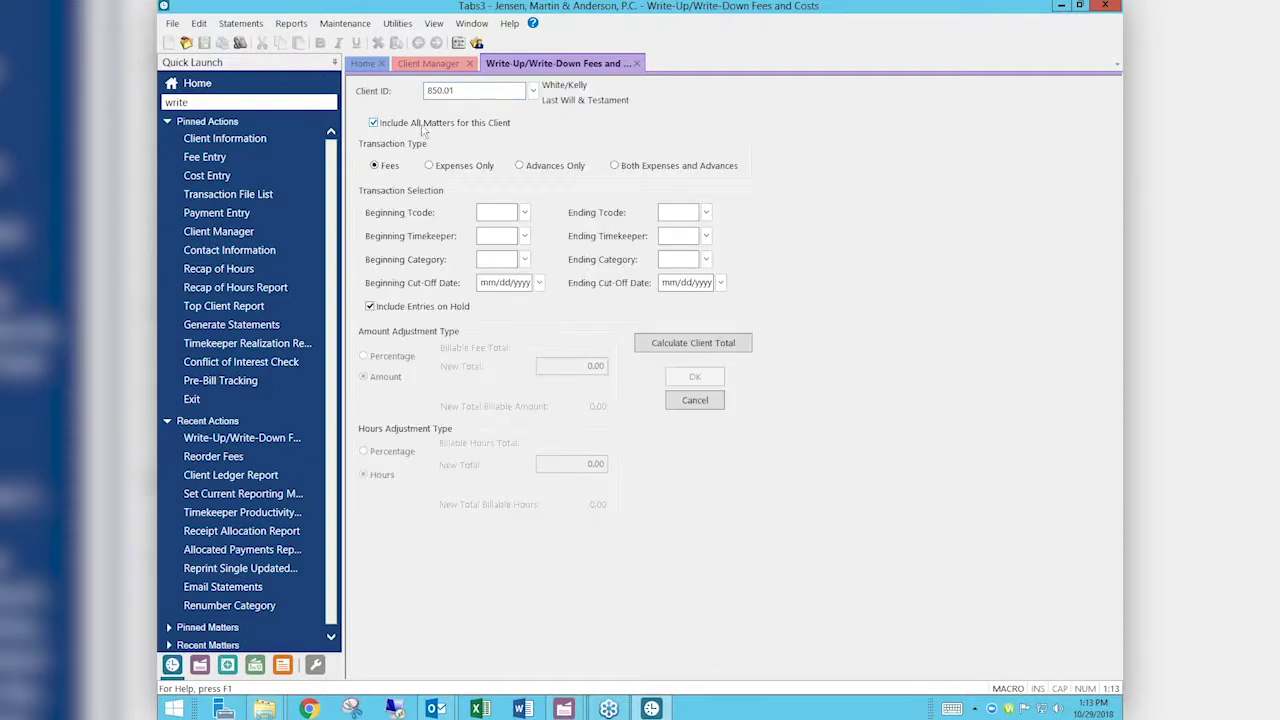
# Step: Calculate the fee total for the Last Will & Testament matter alone, and recalculate it with all of the client's matters included
pyautogui.click(388, 122)
pyautogui.click(676, 343)
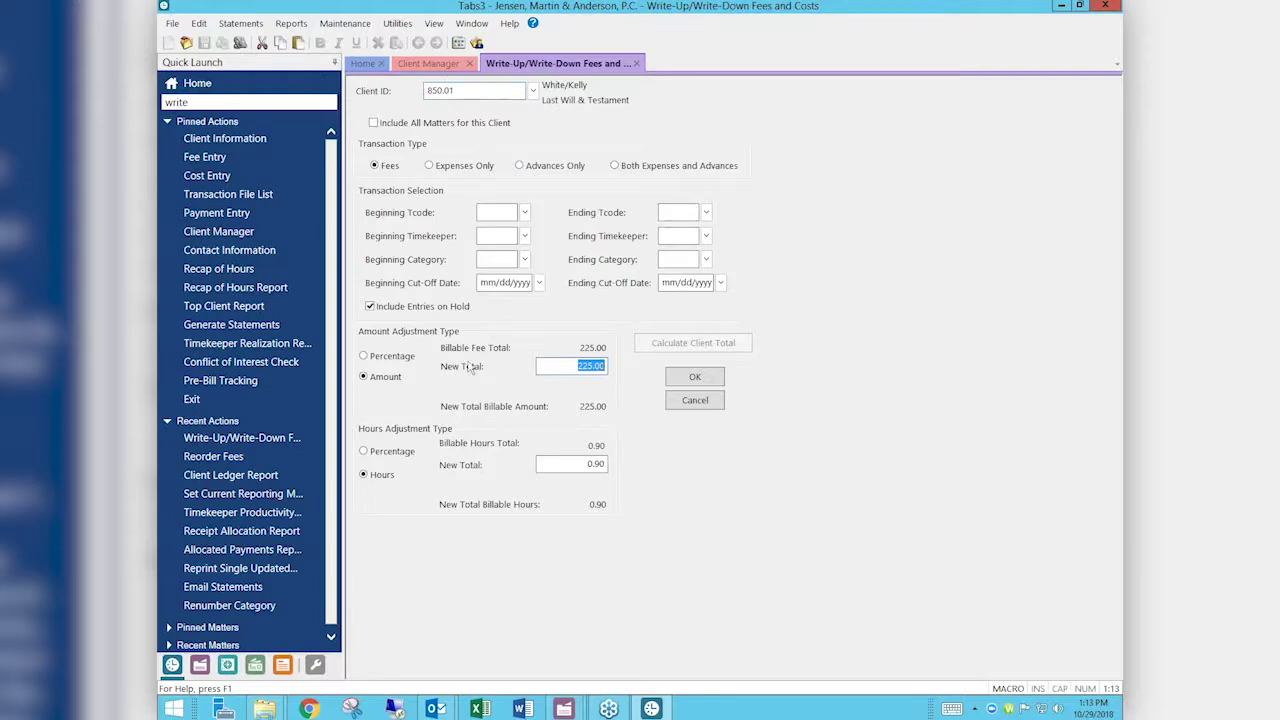
pyautogui.click(386, 127)
pyautogui.click(386, 127)
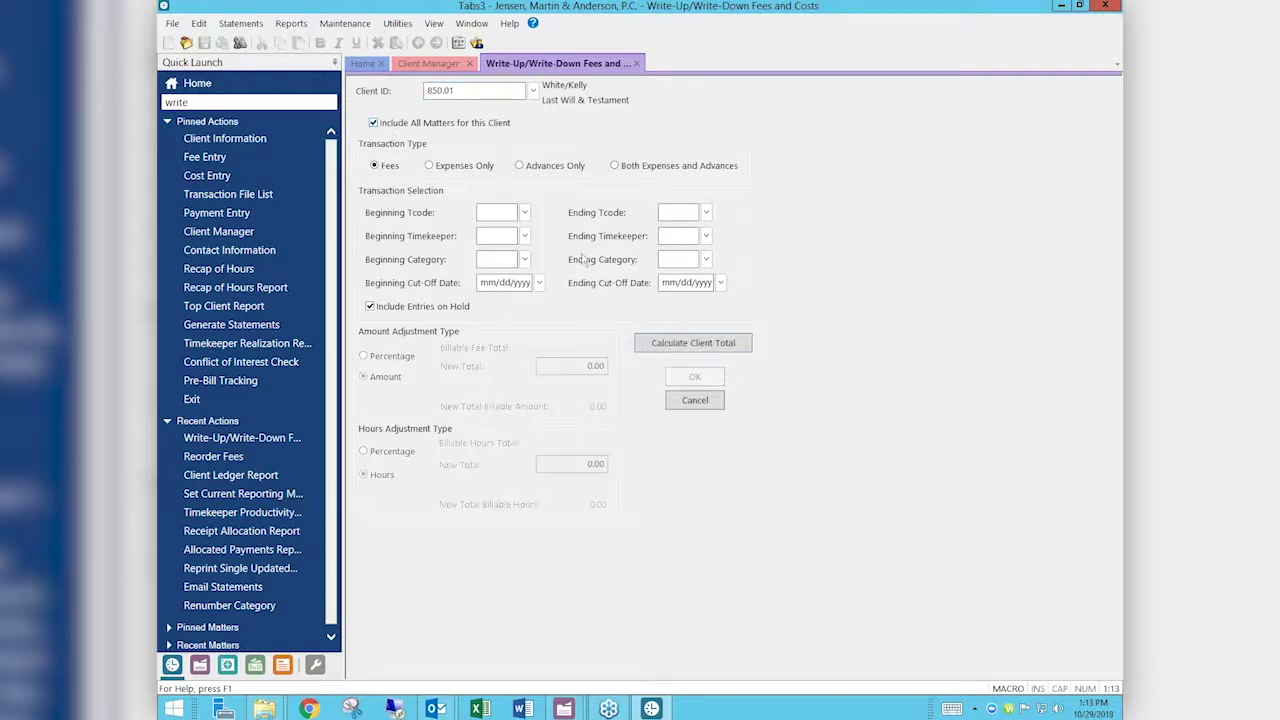
pyautogui.click(694, 344)
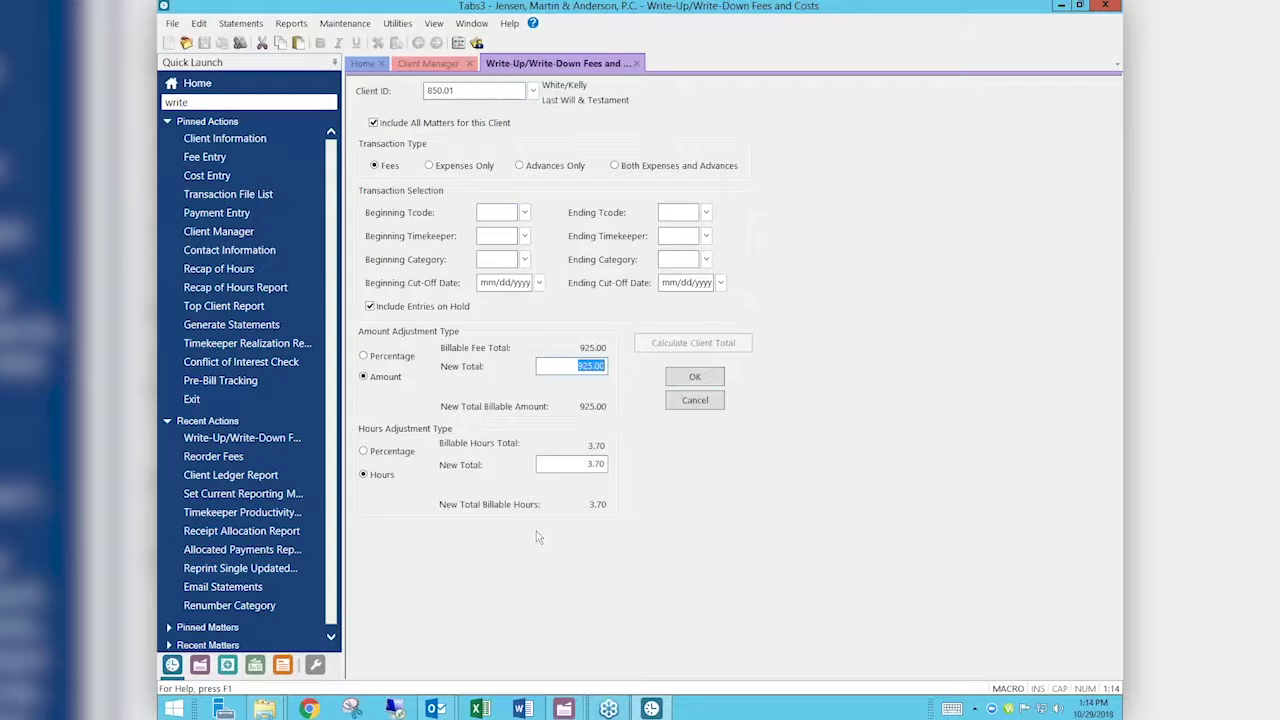
# Step: Exclude the client's other matters from the write-up/write-down selection, and include all matters again
pyautogui.click(390, 124)
pyautogui.click(390, 124)
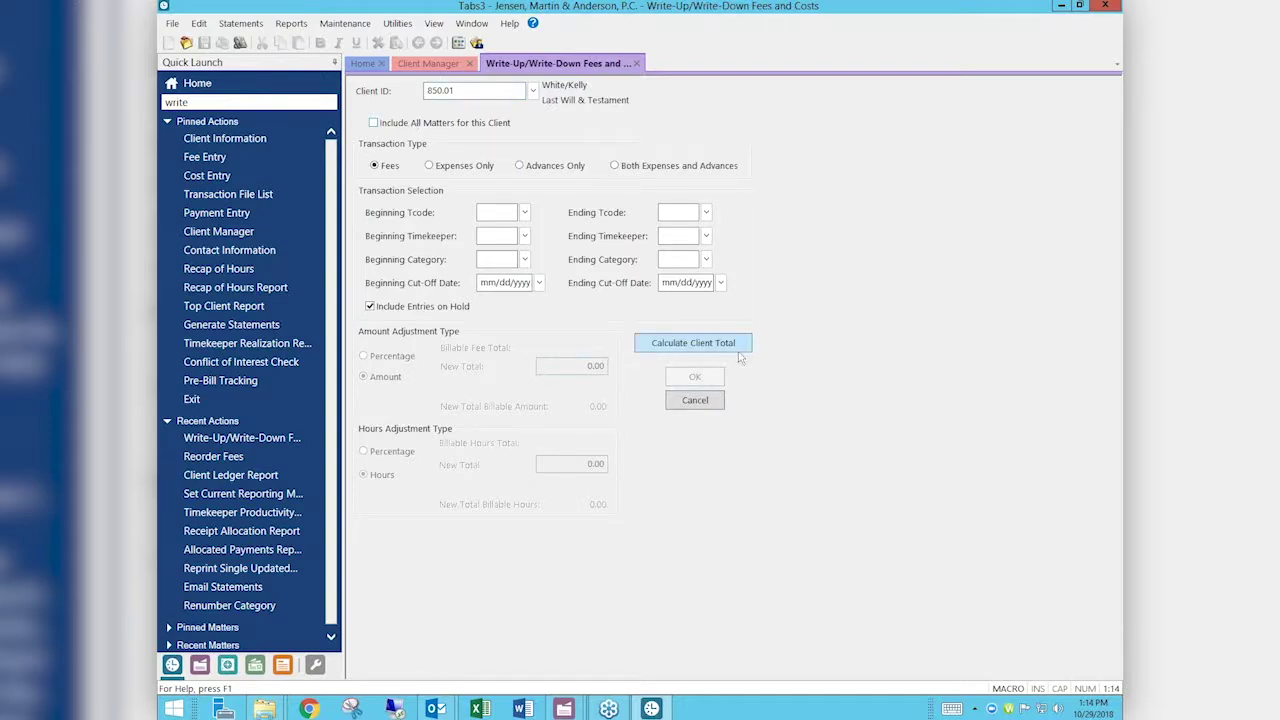
pyautogui.click(397, 127)
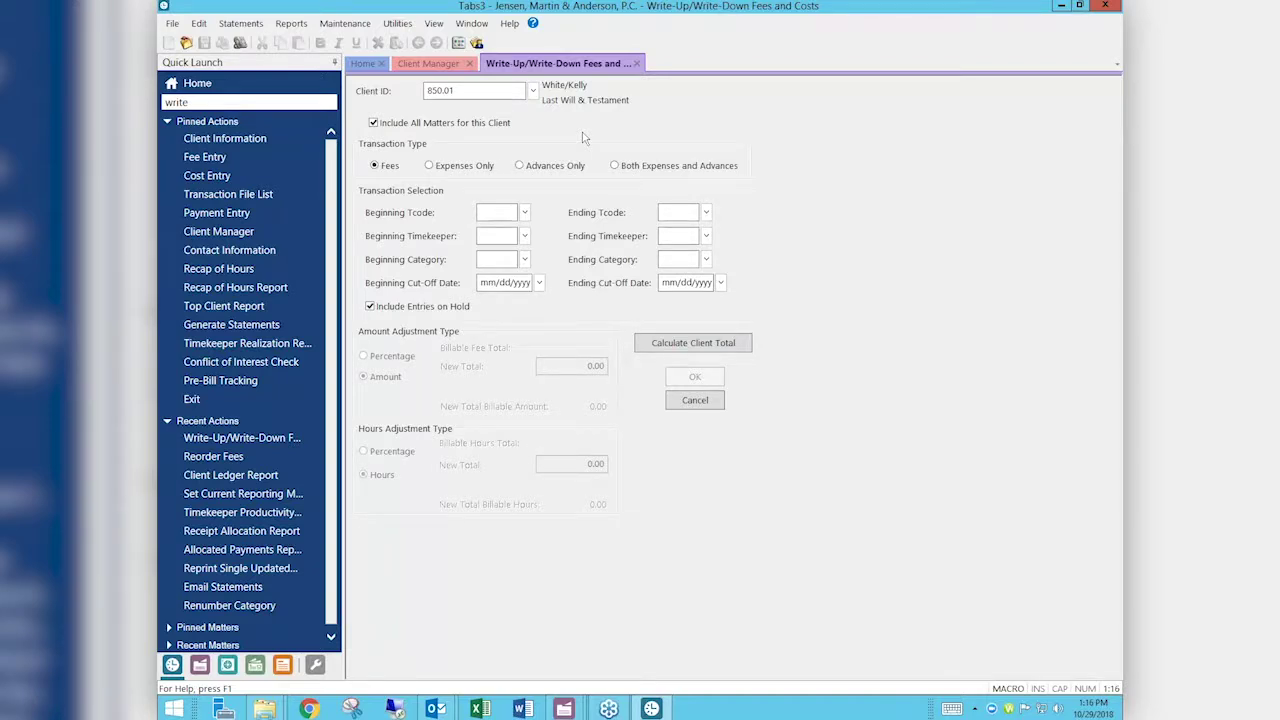
# Step: Switch to Chrome, load the attorneycomputersystems.com home page, and open its Videos page
pyautogui.click(310, 709)
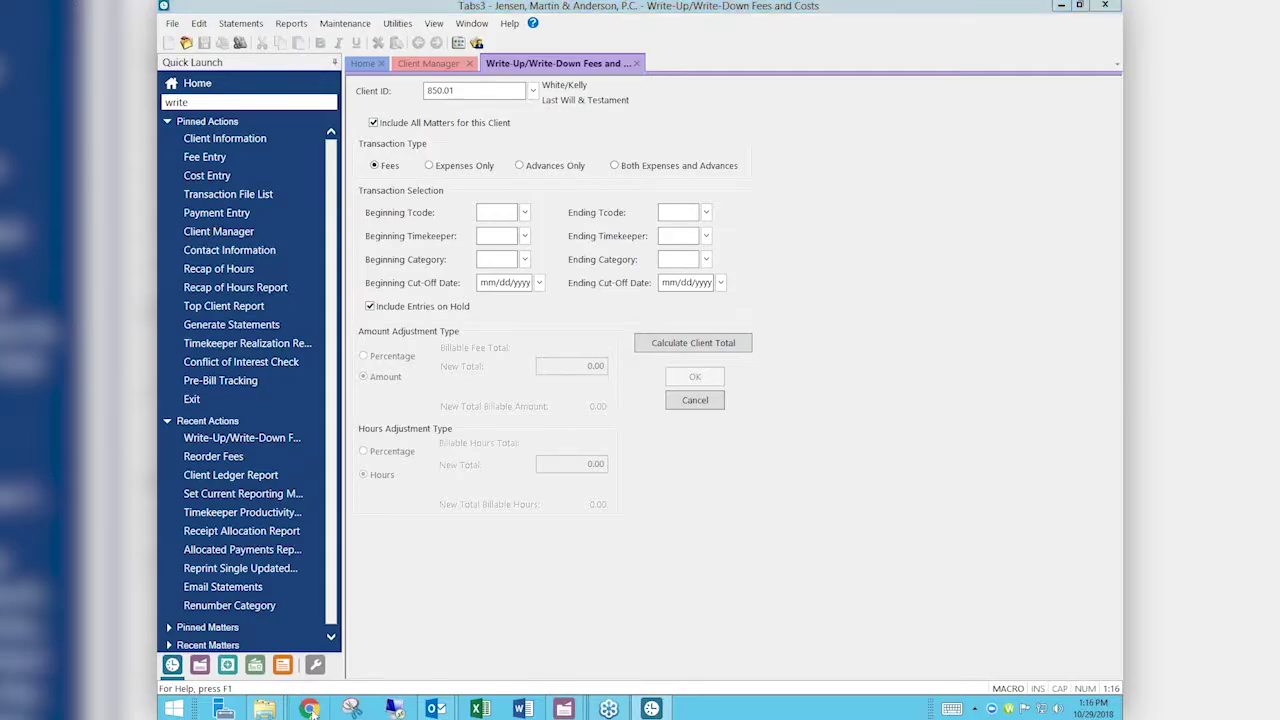
pyautogui.write('att')
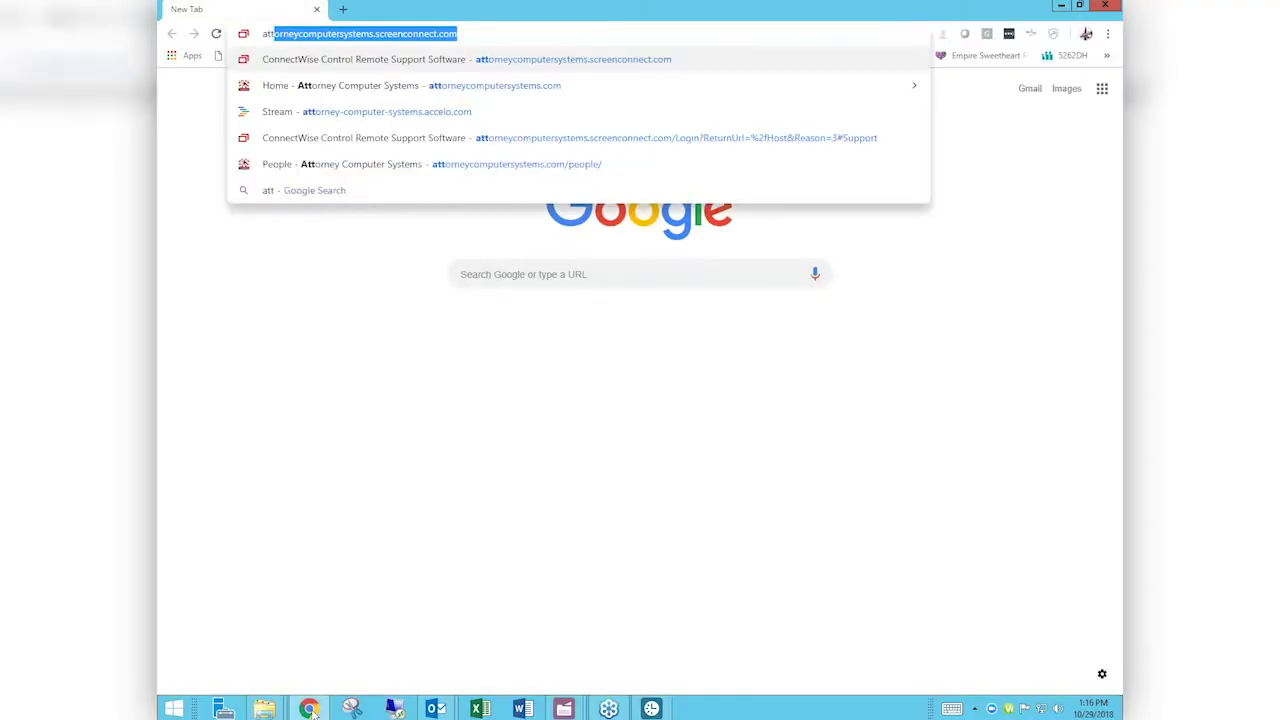
pyautogui.press('Down')
pyautogui.press('Return')
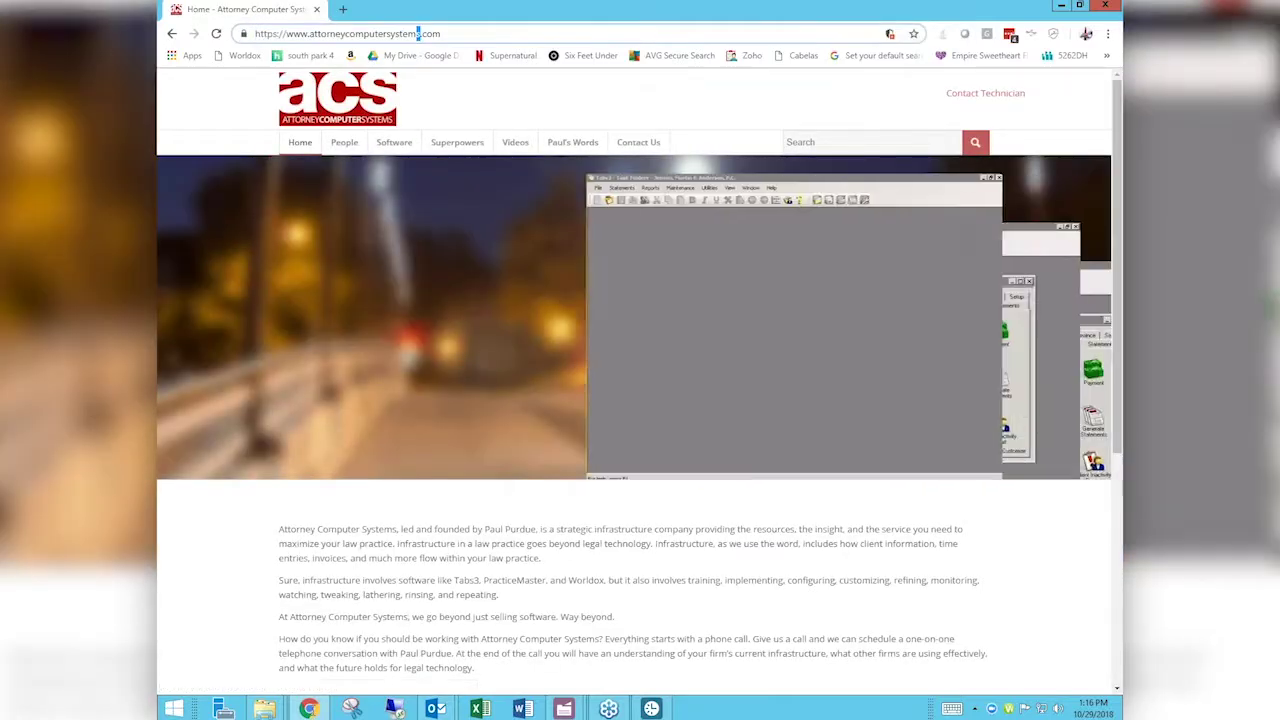
pyautogui.click(517, 147)
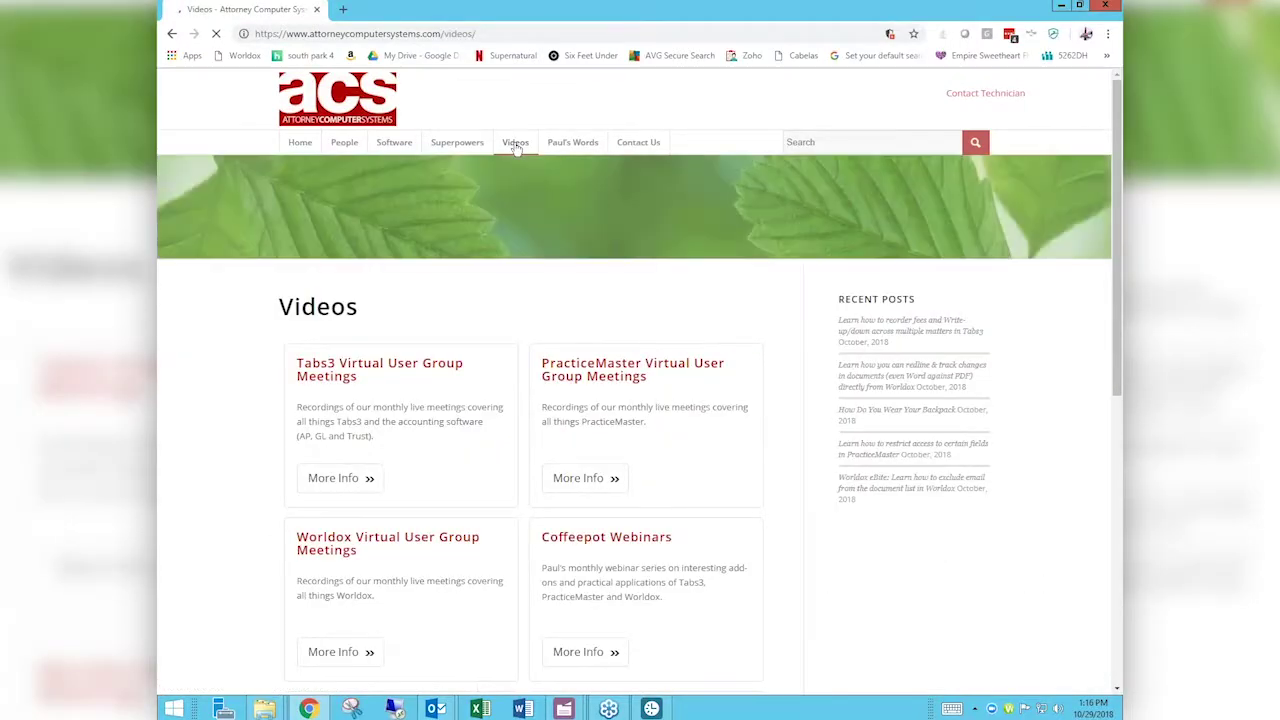
# Step: Open the Tabs3 Virtual User Group Meetings page and look through its upcoming session and the list of past meeting recordings
pyautogui.scroll(-2, 516, 148)
pyautogui.scroll(-1, 516, 149)
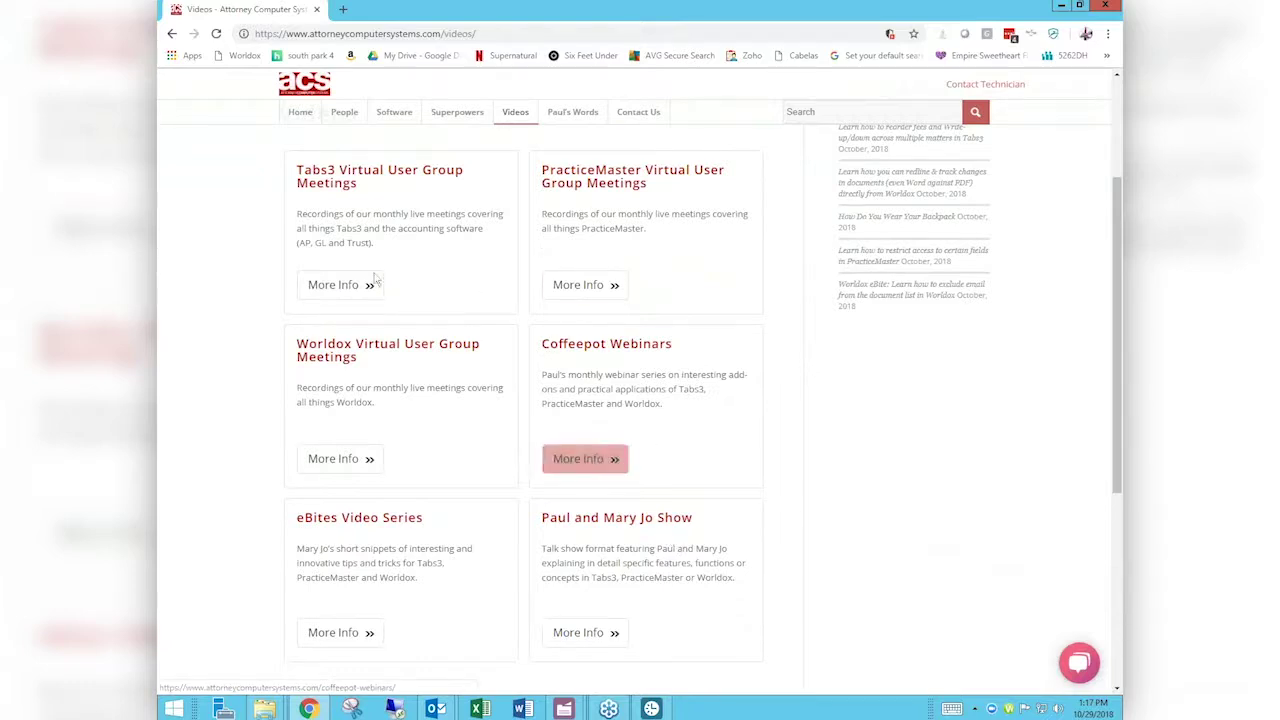
pyautogui.click(344, 287)
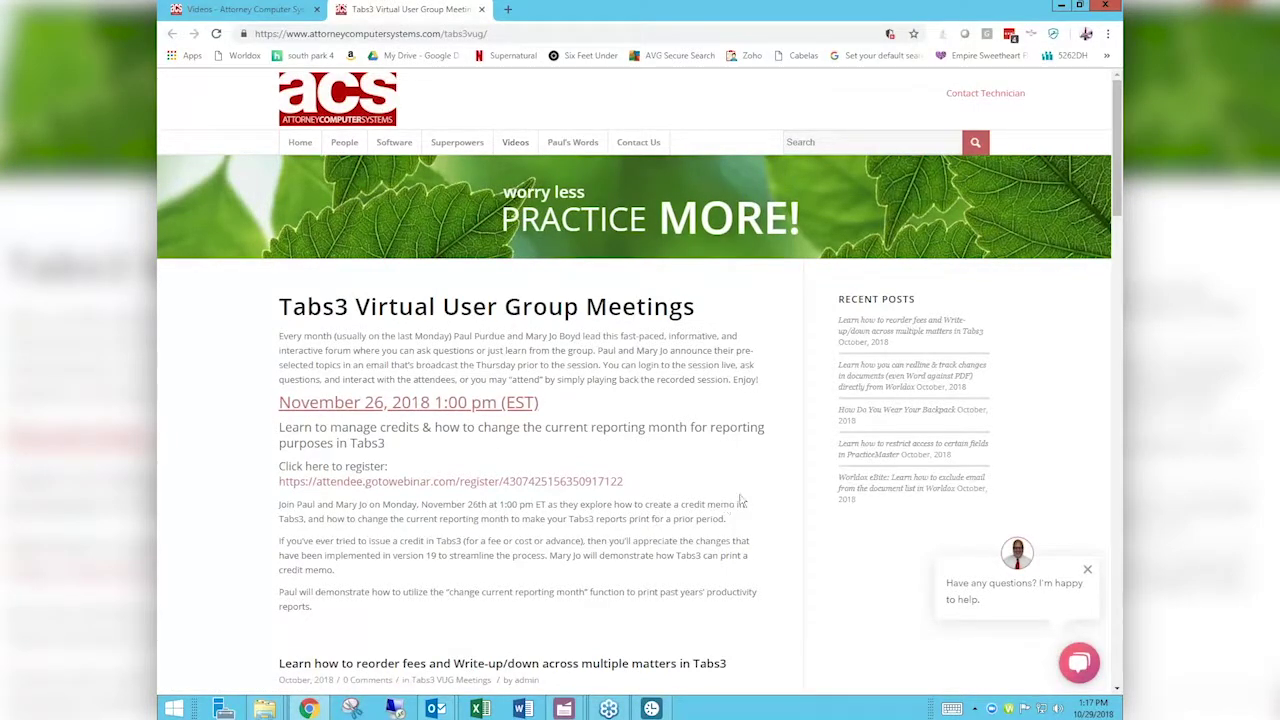
pyautogui.scroll(-1, 742, 500)
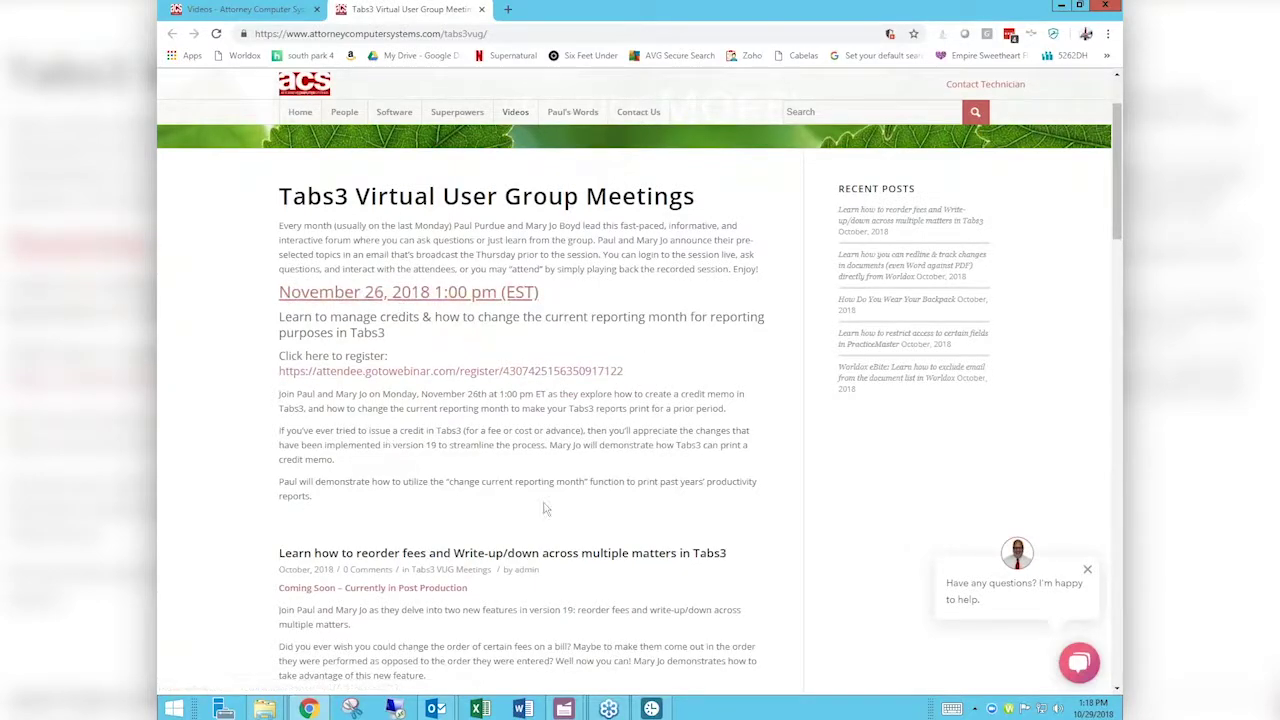
pyautogui.scroll(-2, 816, 500)
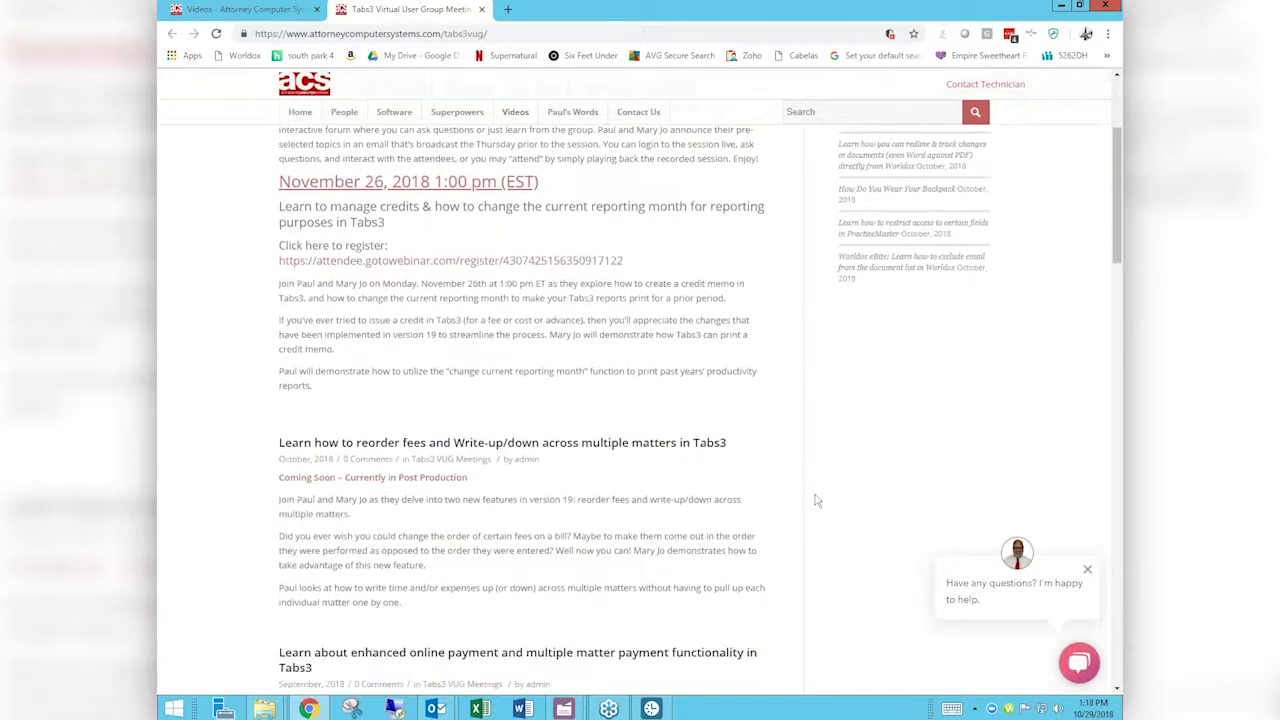
pyautogui.scroll(-2, 816, 500)
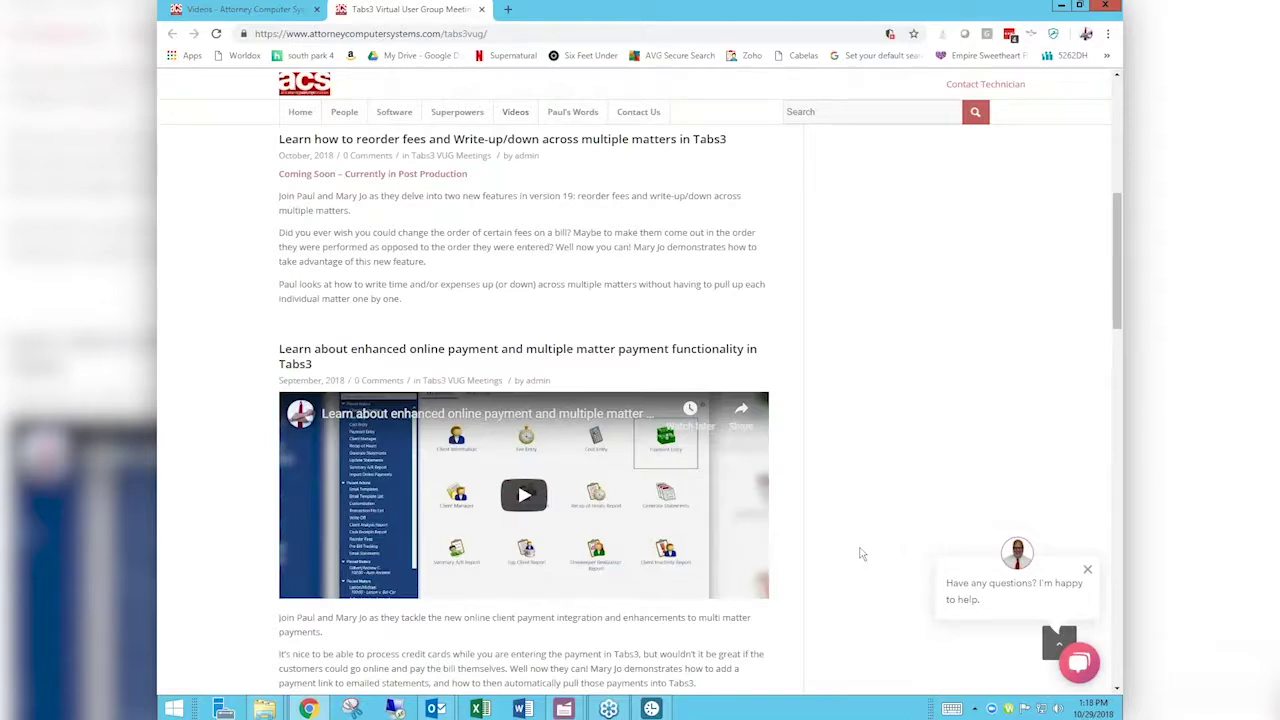
pyautogui.scroll(-3, 862, 553)
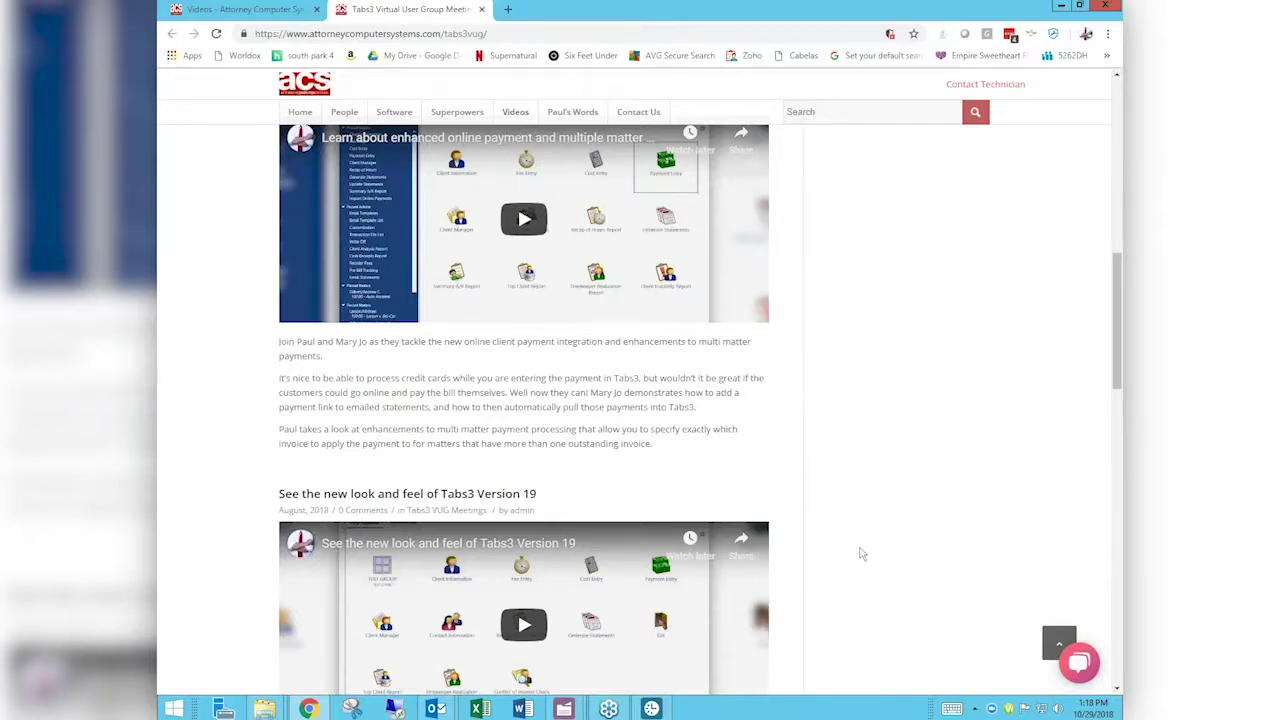
# Step: Search the Attorney Computer Systems website for "email"
pyautogui.click(850, 112)
pyautogui.write('email')
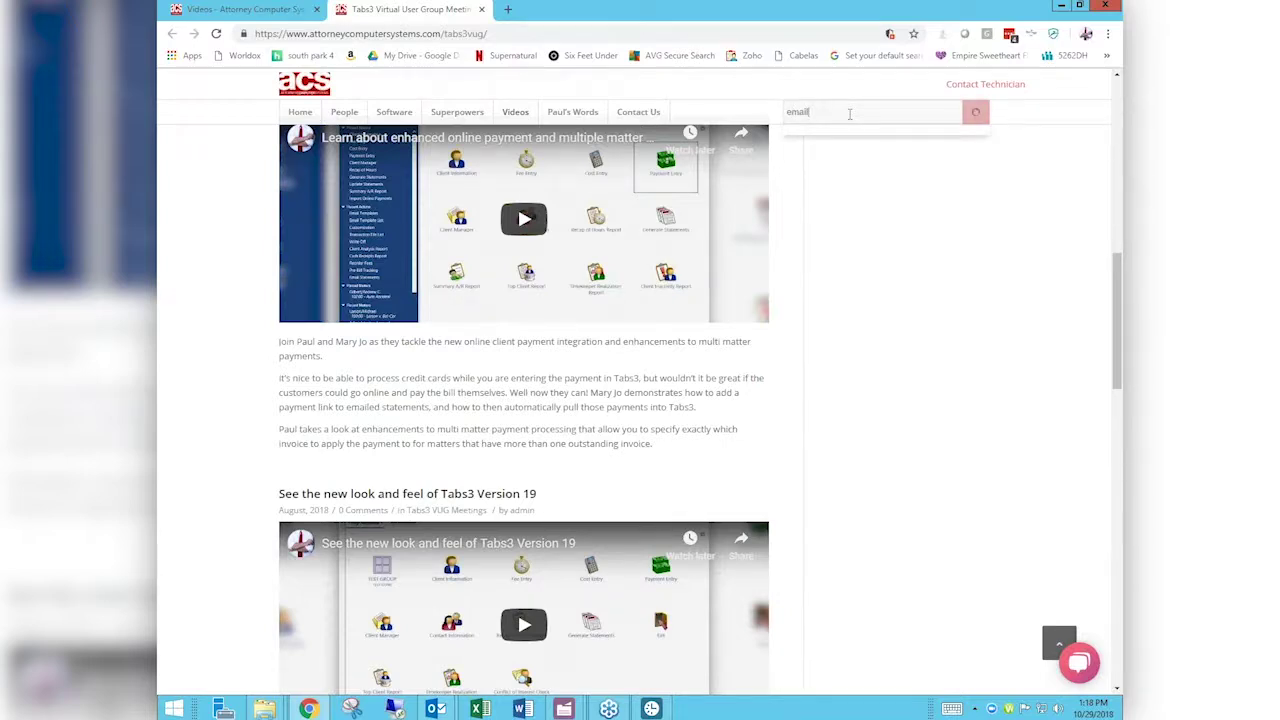
pyautogui.press('Return')
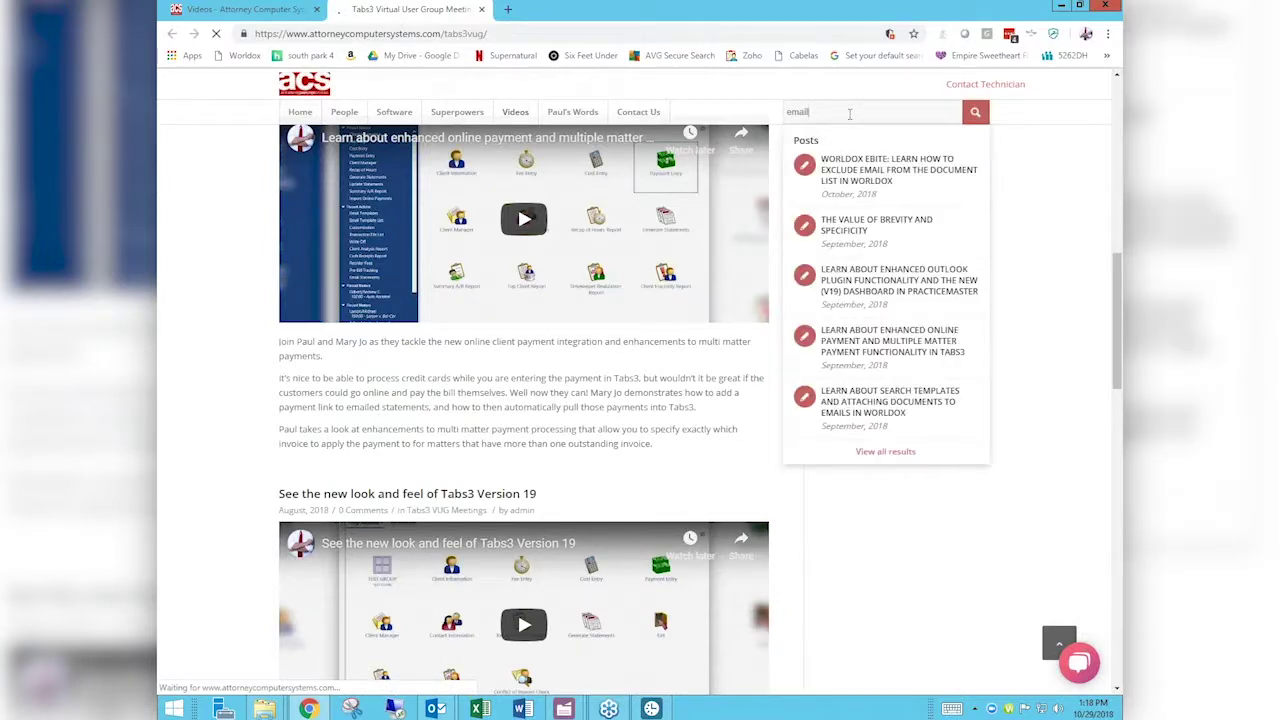